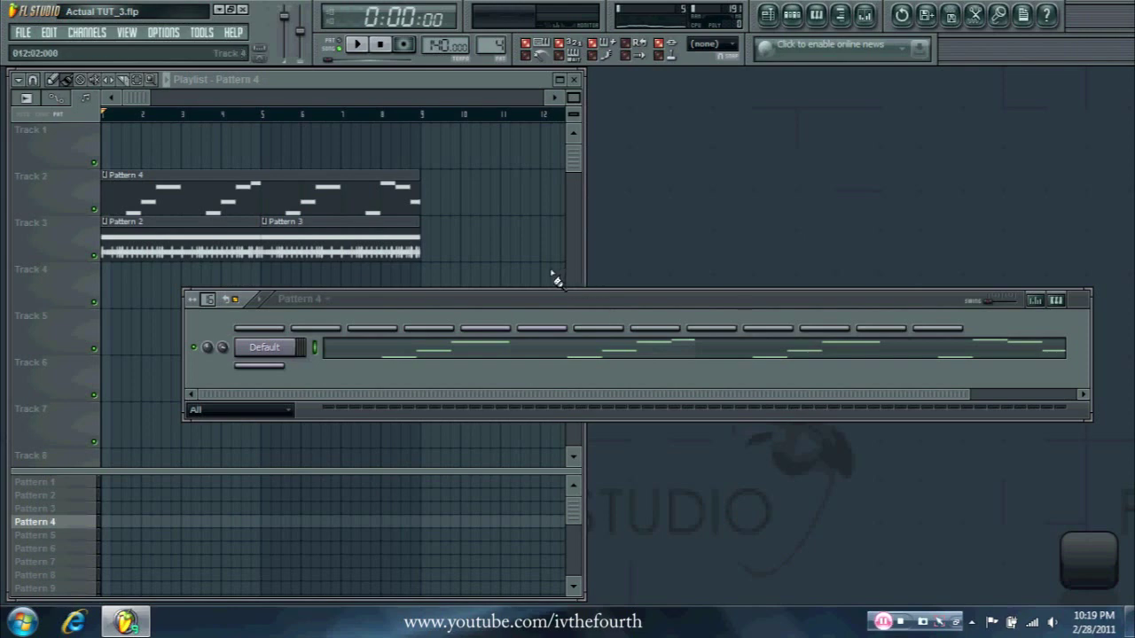
# Step: Play the song arrangement to hear the wobble bass, and stop playback
pyautogui.press('space')
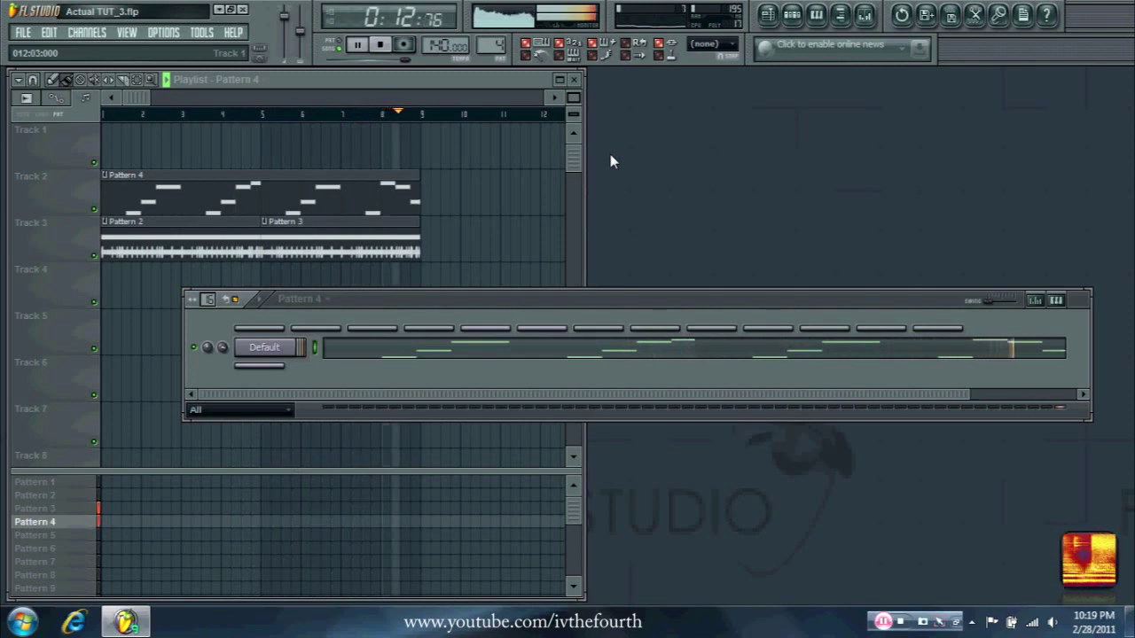
pyautogui.press('space')
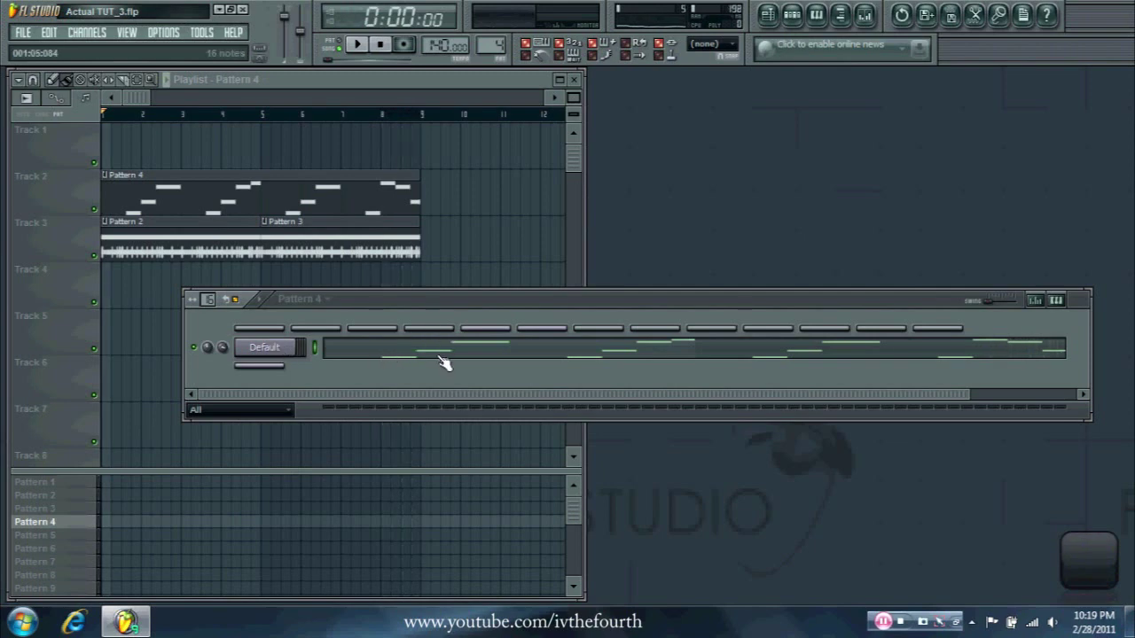
# Step: Open the Default channel's Sytrus synth, move its window toward the playlist and show the Filter 2 cutoff LFO settings
pyautogui.click(266, 347)
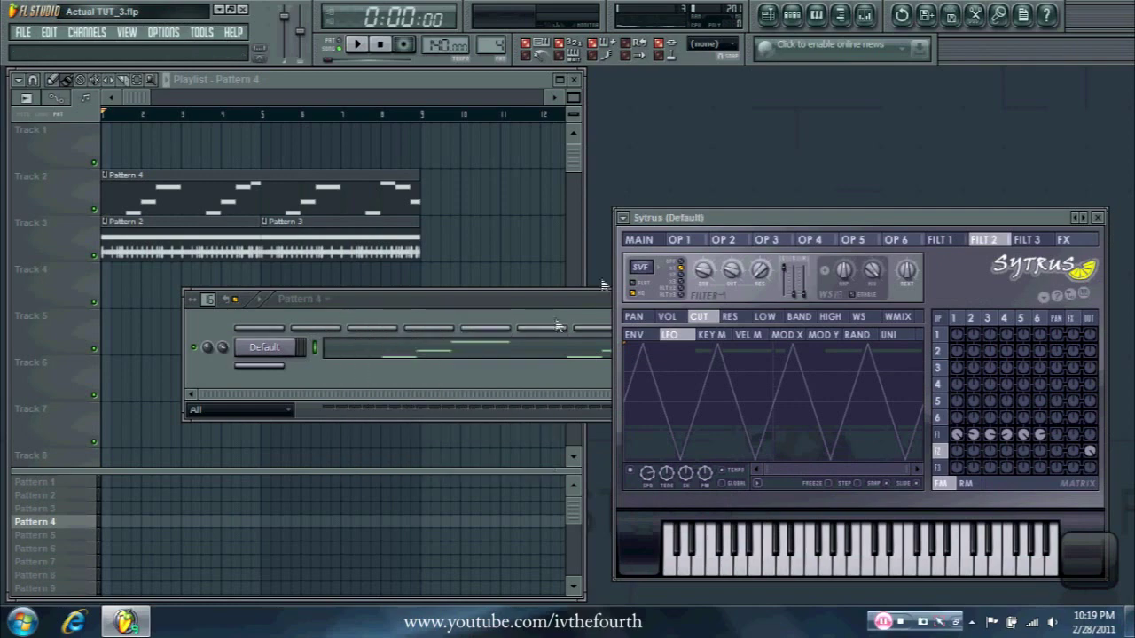
pyautogui.click(645, 239)
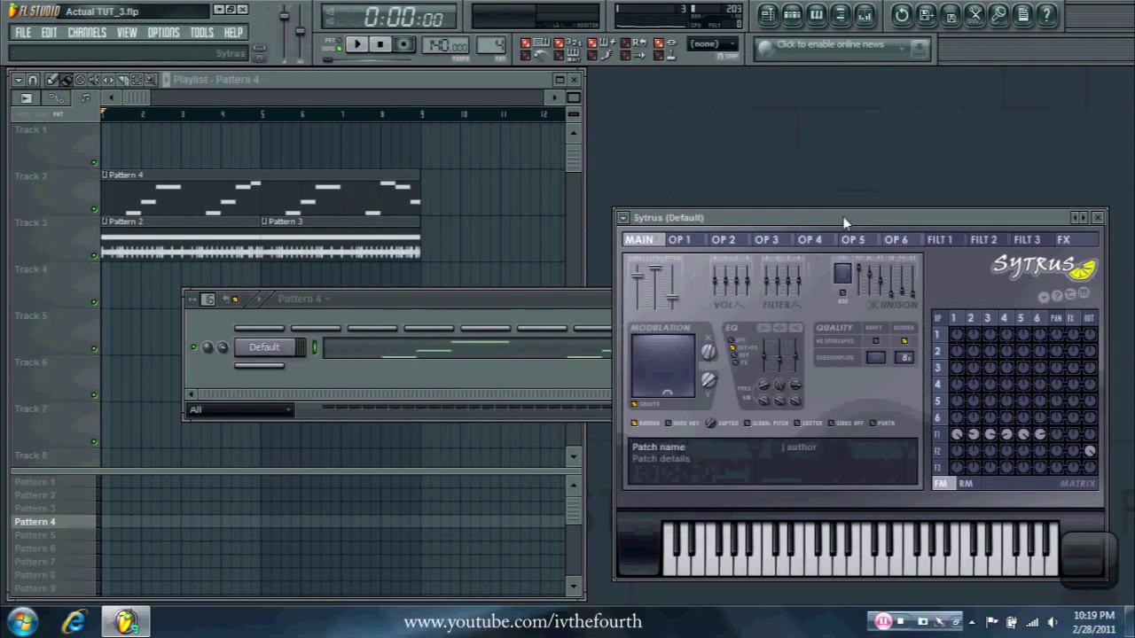
pyautogui.moveTo(844, 224); pyautogui.dragTo(732, 186)
pyautogui.click(869, 202)
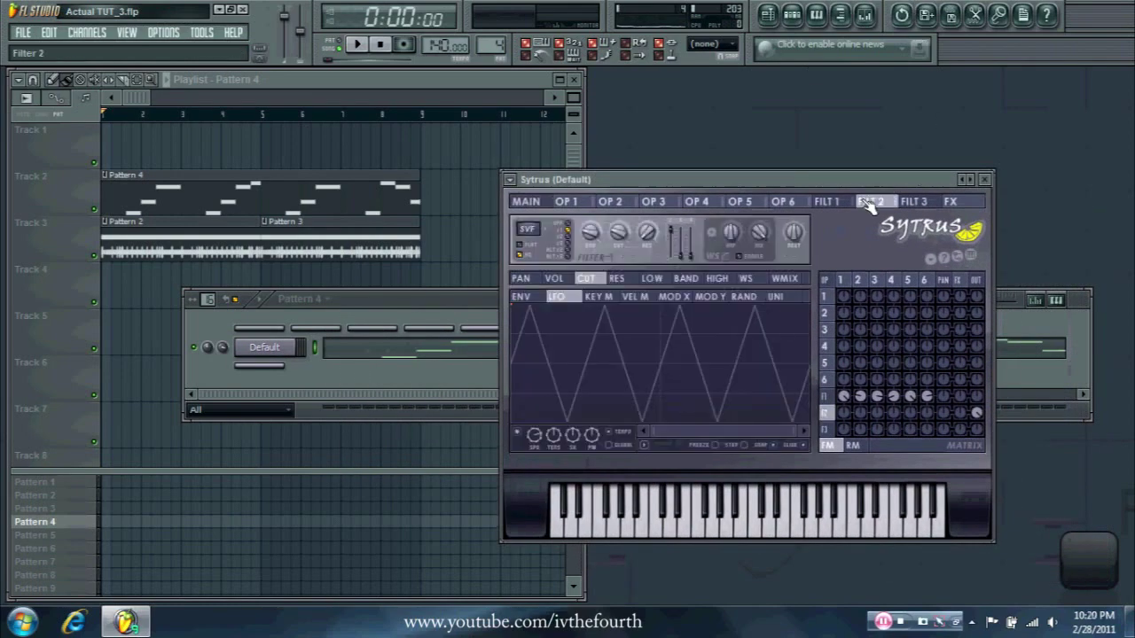
# Step: Create an automation clip for the Filter 2 cutoff LFO speed and bring the playlist to the front
pyautogui.moveTo(535, 434)
pyautogui.mouseDown()
pyautogui.moveTo(534, 456)
pyautogui.moveTo(535, 425)
pyautogui.moveTo(535, 443)
pyautogui.mouseUp()
pyautogui.rightClick(535, 439)
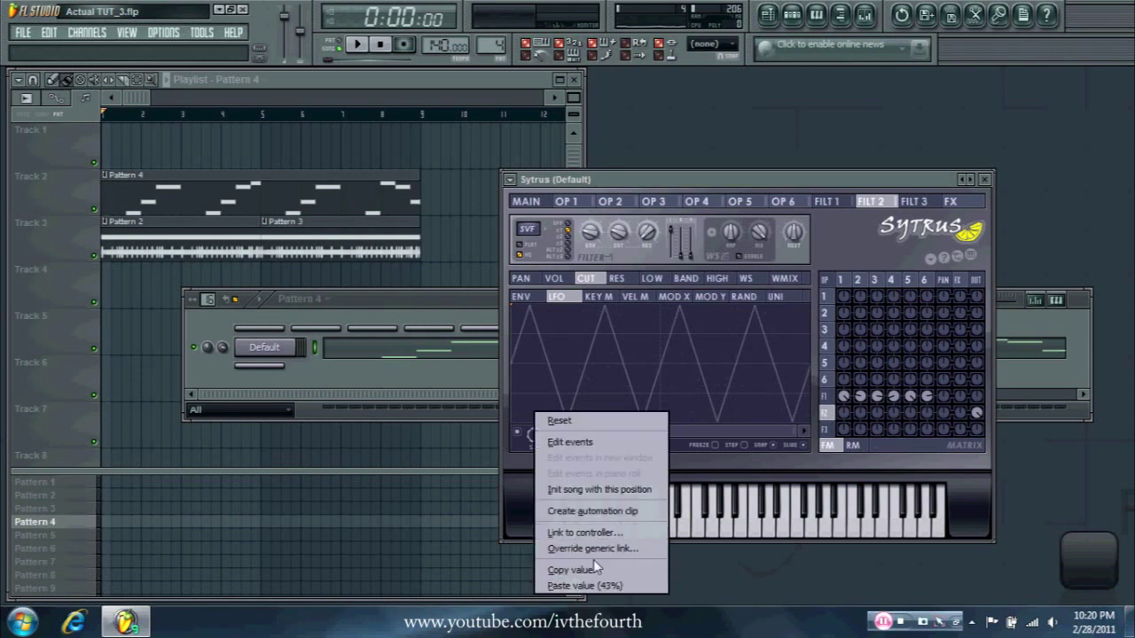
pyautogui.click(585, 512)
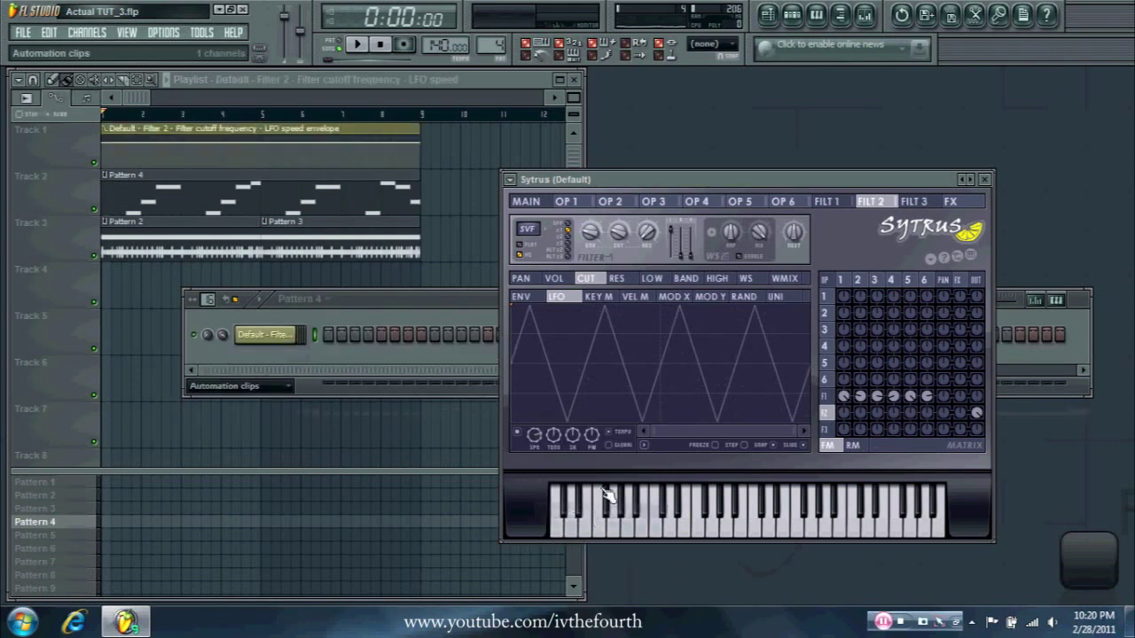
pyautogui.click(494, 169)
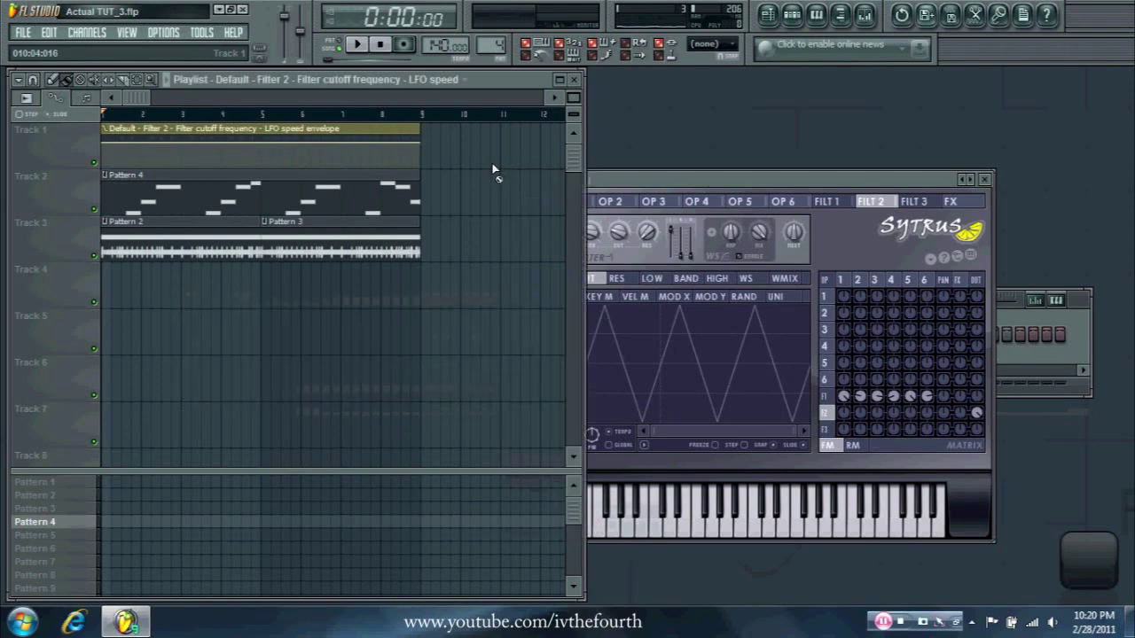
# Step: Shape the LFO speed automation clip into a rising and falling zigzag across bars 1 to 5 while auditioning the song
pyautogui.click(132, 156)
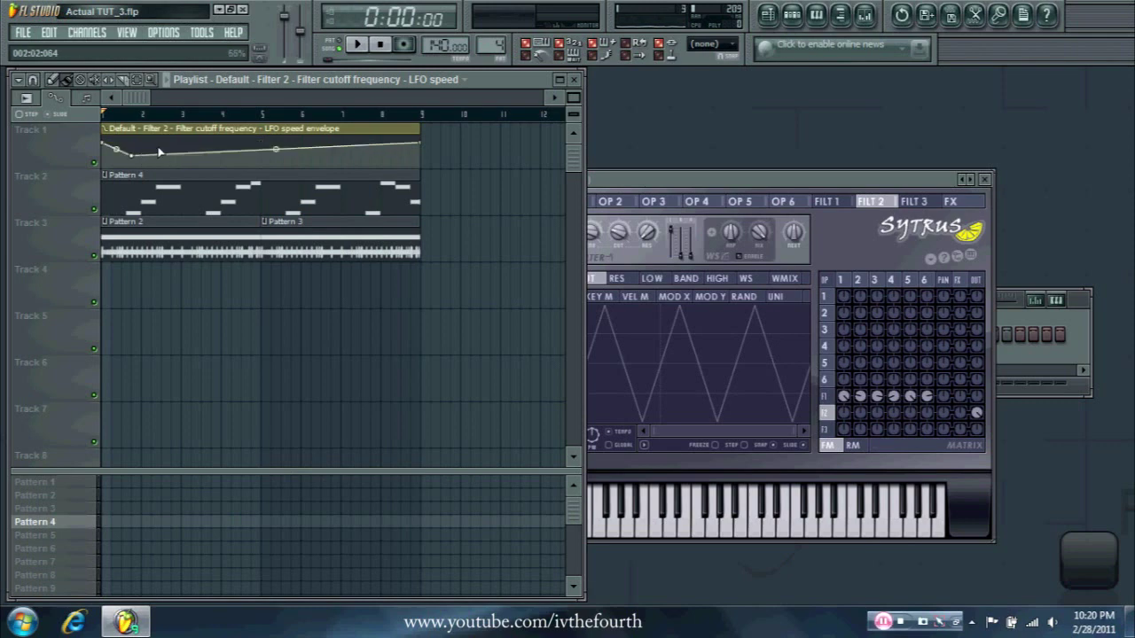
pyautogui.moveTo(133, 157); pyautogui.dragTo(149, 160)
pyautogui.press('space')
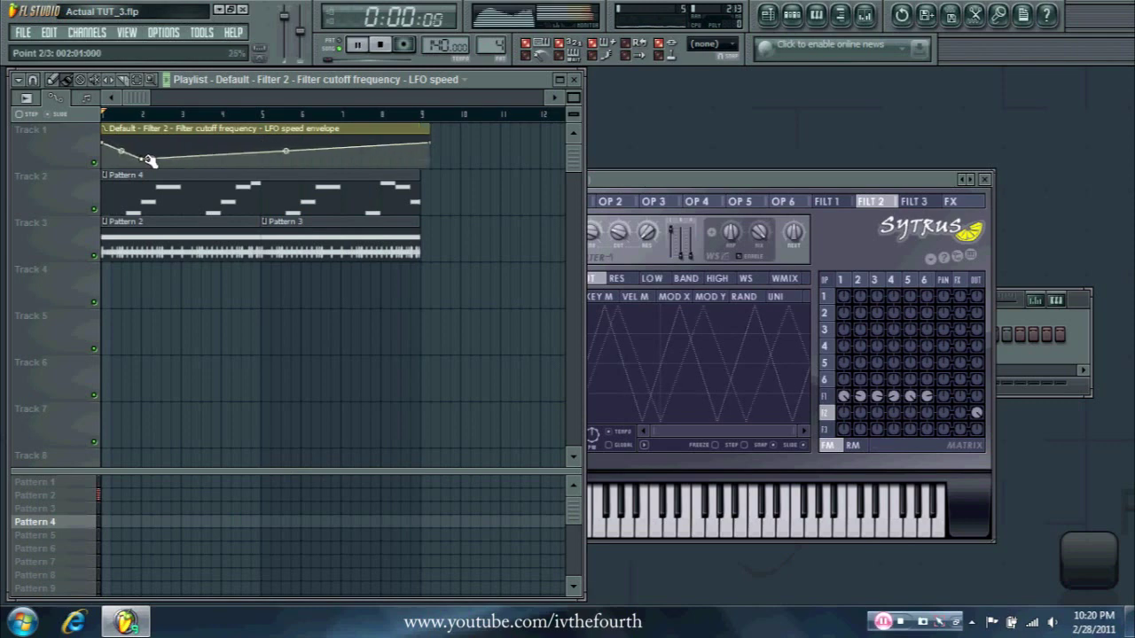
pyautogui.click(161, 140)
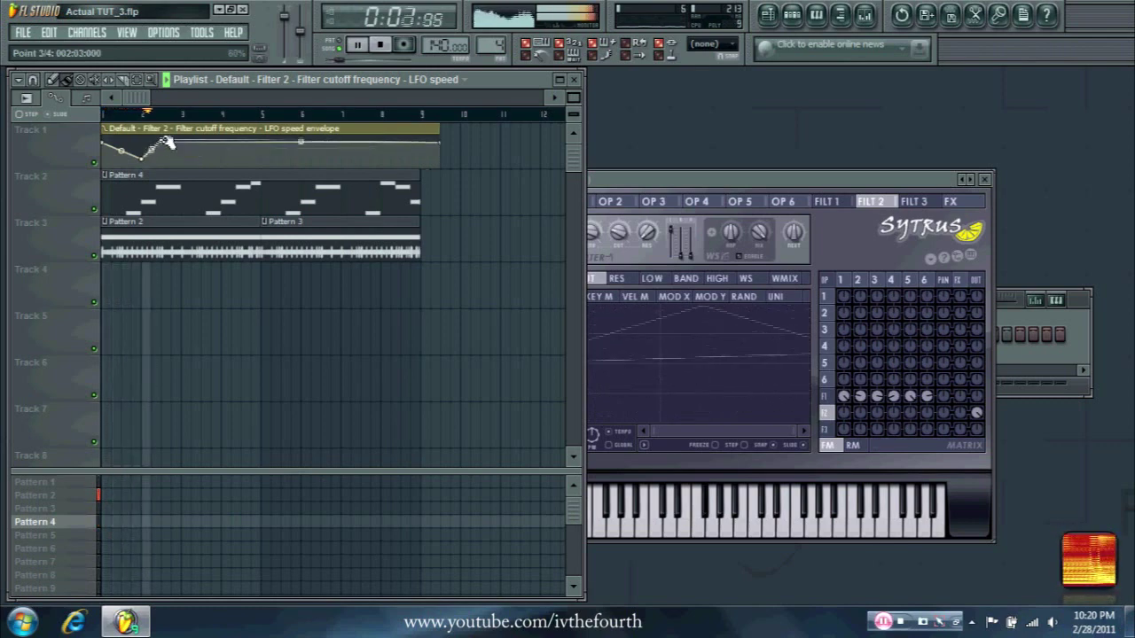
pyautogui.click(171, 161)
pyautogui.click(195, 148)
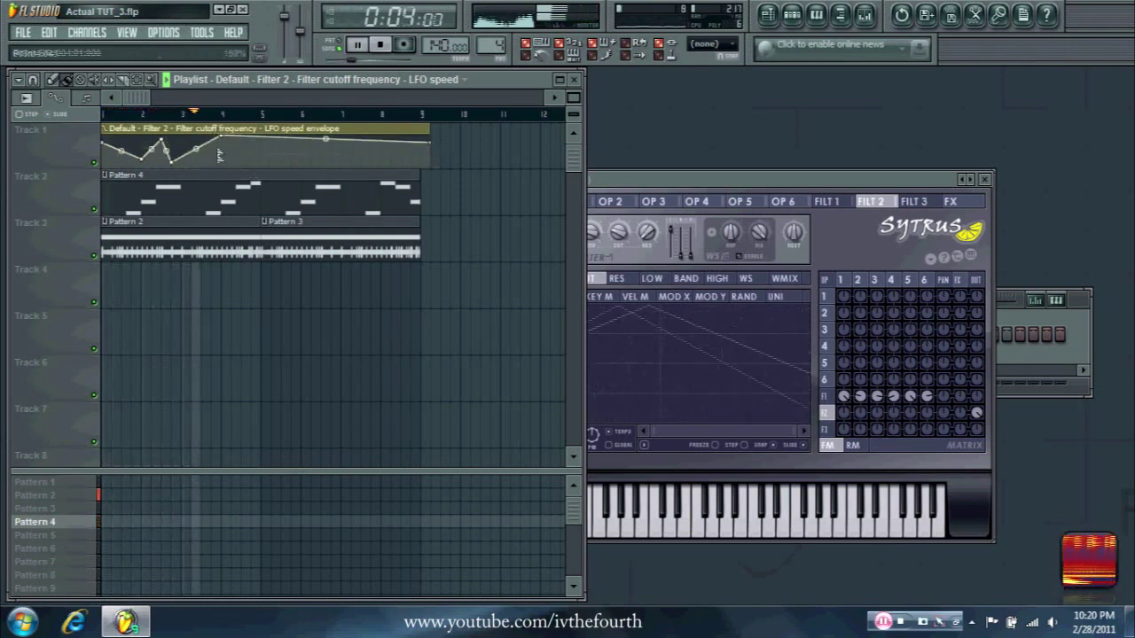
pyautogui.click(241, 160)
pyautogui.press('space')
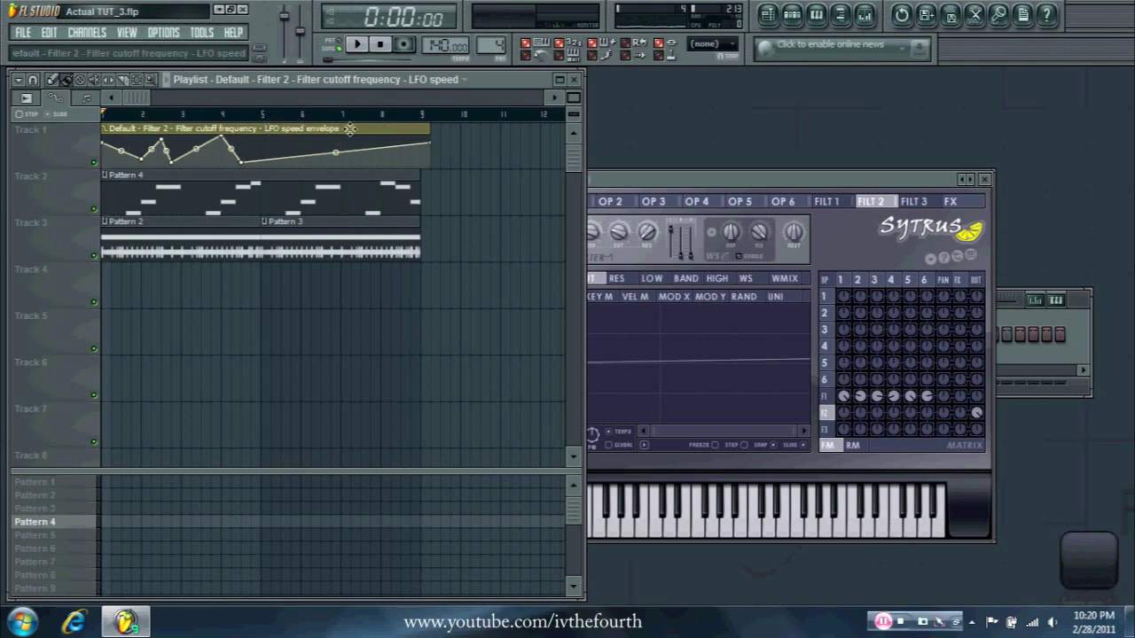
# Step: Remove the LFO speed automation clip from Track 1 and delete its automation channel
pyautogui.rightClick(275, 131)
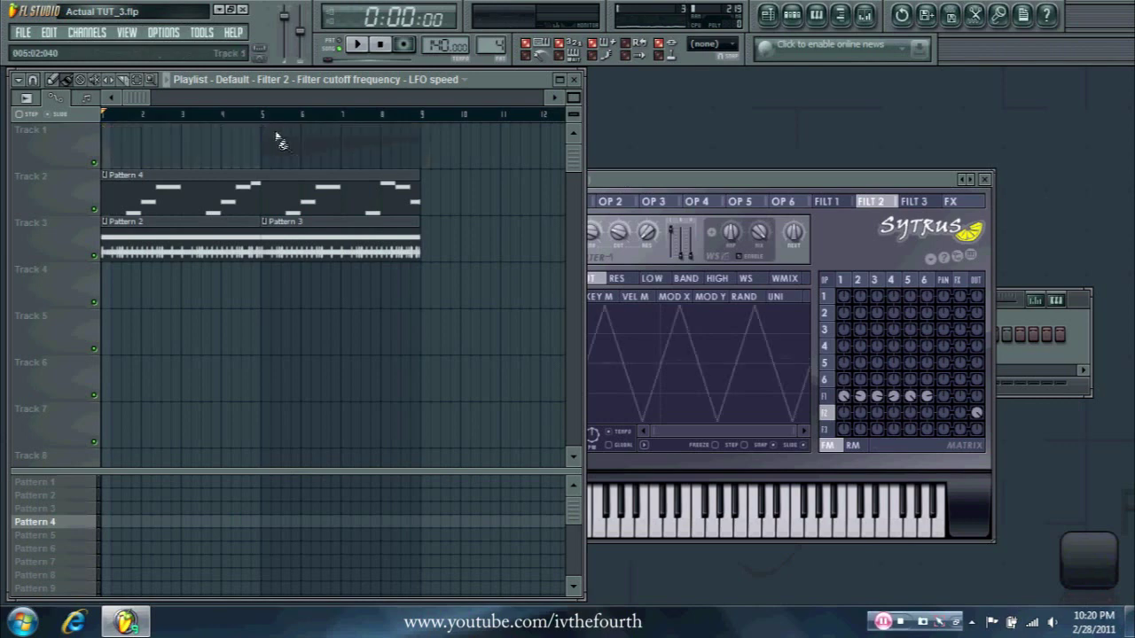
pyautogui.click(1018, 317)
pyautogui.rightClick(265, 335)
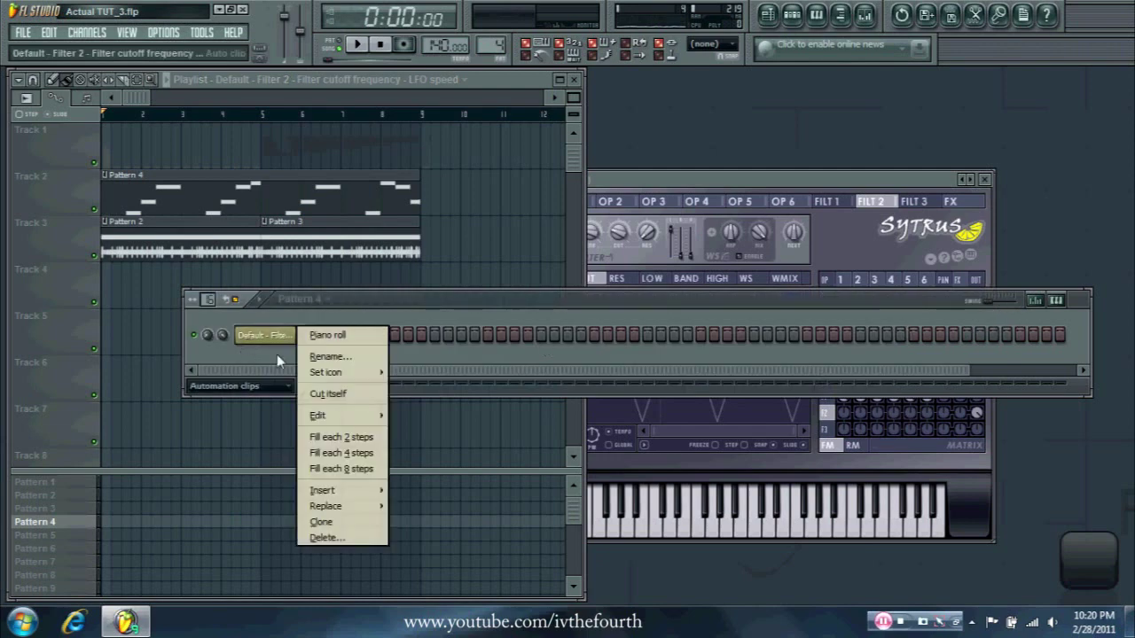
pyautogui.click(338, 539)
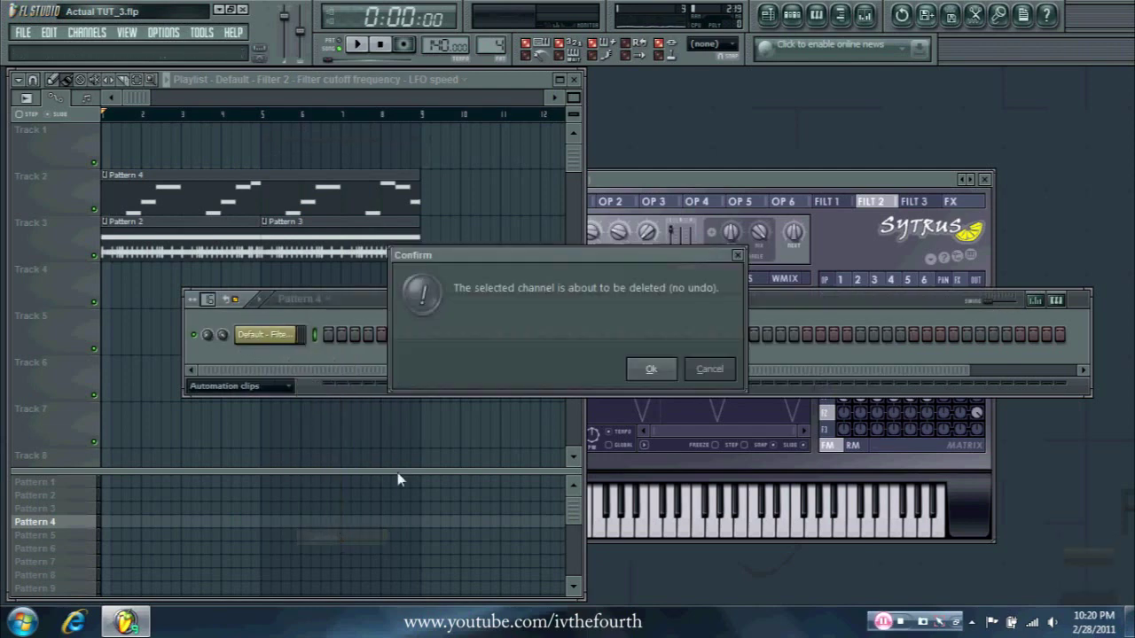
pyautogui.click(653, 370)
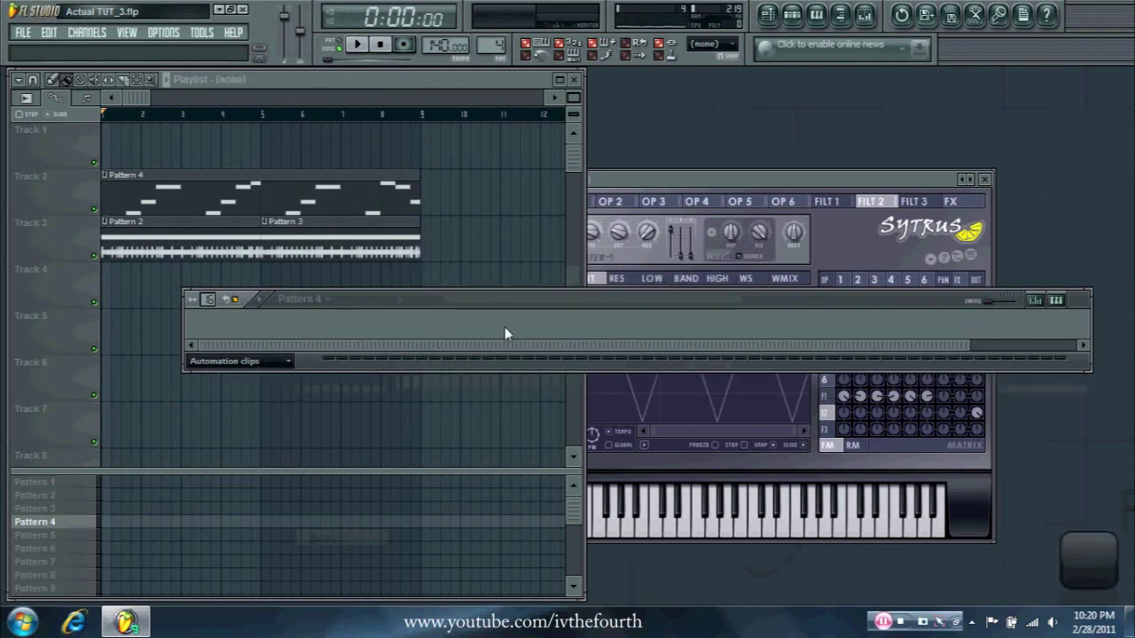
# Step: Show all channels in the channel rack and move the Sytrus window clear of the playlist
pyautogui.click(698, 186)
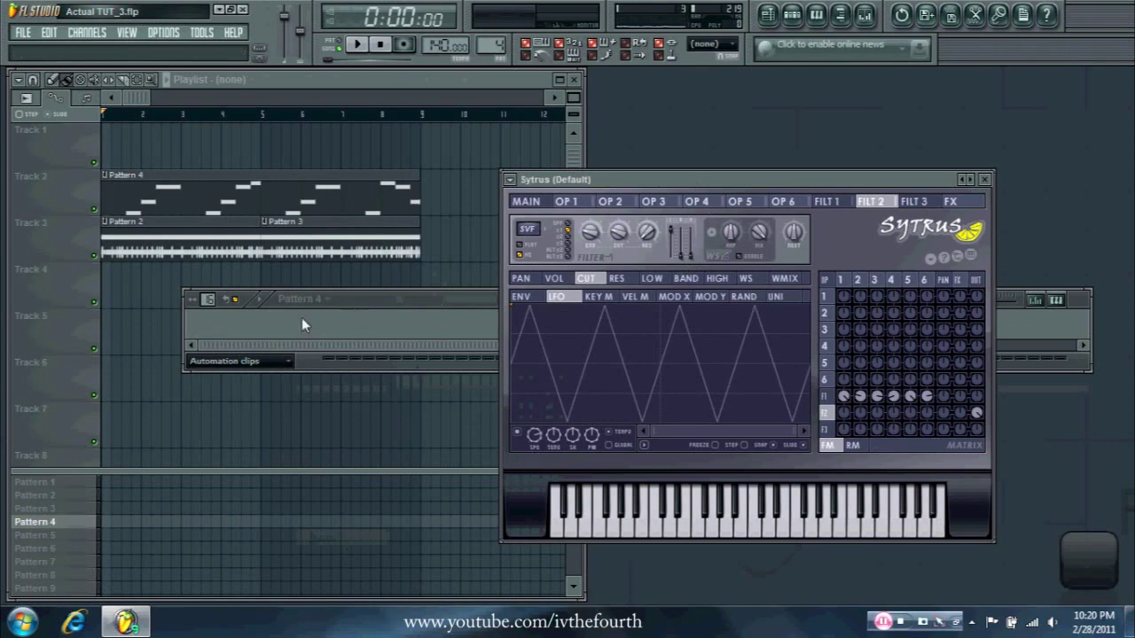
pyautogui.click(241, 362)
pyautogui.click(237, 375)
pyautogui.moveTo(768, 177); pyautogui.dragTo(925, 87)
# Step: Load Fruity X-Y Controller into effect slot 6 of the Wobble Bass 1 mixer track
pyautogui.click(866, 16)
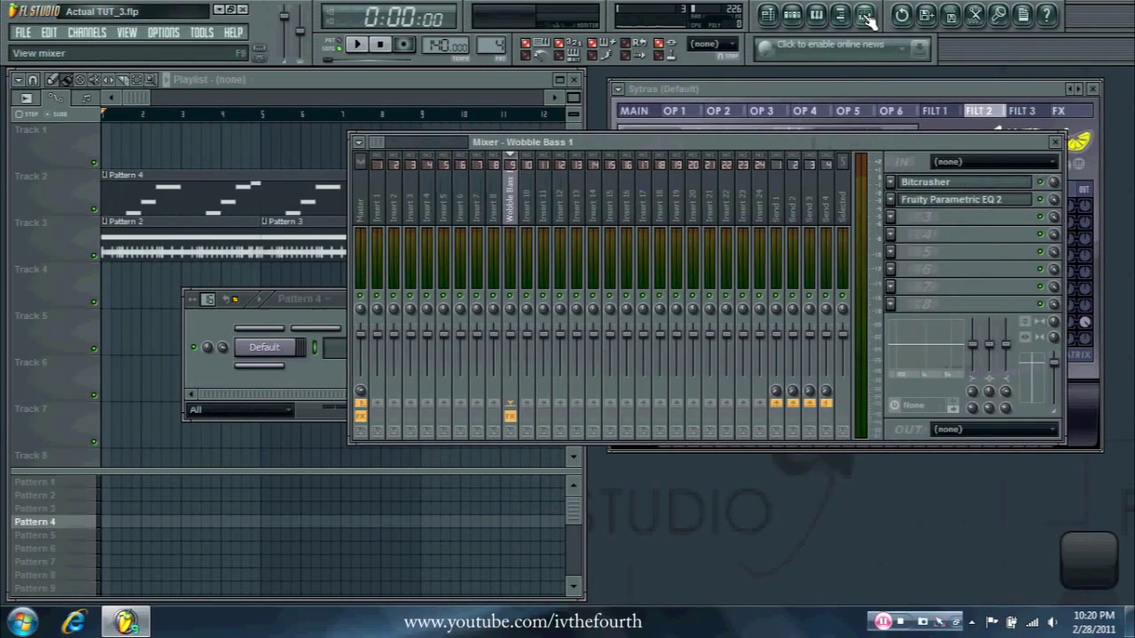
pyautogui.click(377, 204)
pyautogui.click(493, 206)
pyautogui.click(509, 206)
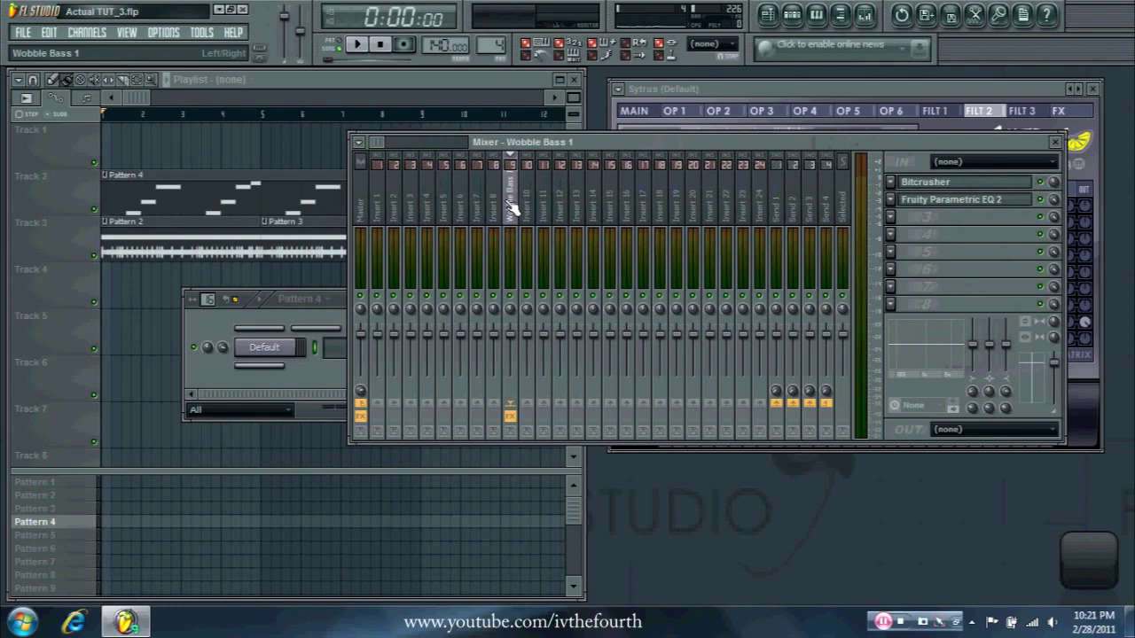
pyautogui.click(891, 272)
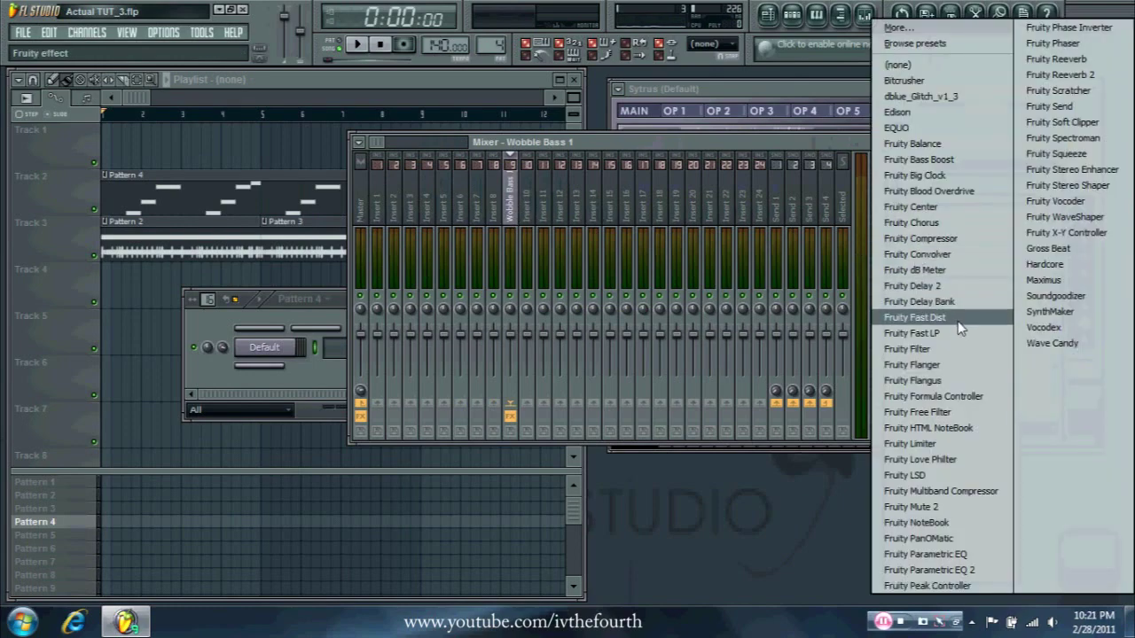
pyautogui.click(1063, 233)
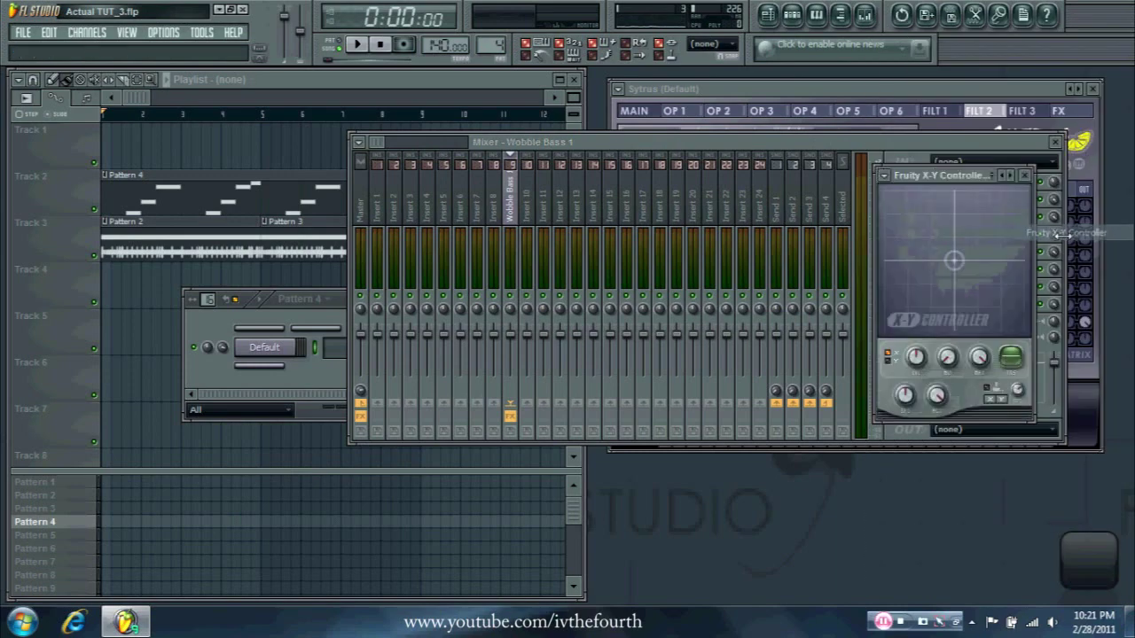
# Step: Close the mixer, clear away the channel rack, and arrange Sytrus above the X-Y Controller window
pyautogui.click(1055, 142)
pyautogui.moveTo(959, 177); pyautogui.dragTo(888, 340)
pyautogui.moveTo(539, 331); pyautogui.dragTo(470, 370)
pyautogui.click(974, 372)
pyautogui.moveTo(781, 89); pyautogui.dragTo(776, 79)
# Step: Set the Filter 2 cutoff LFO speed to 000:02:000, try a faster speed in between, and copy the knob's value
pyautogui.moveTo(639, 336); pyautogui.dragTo(639, 367)
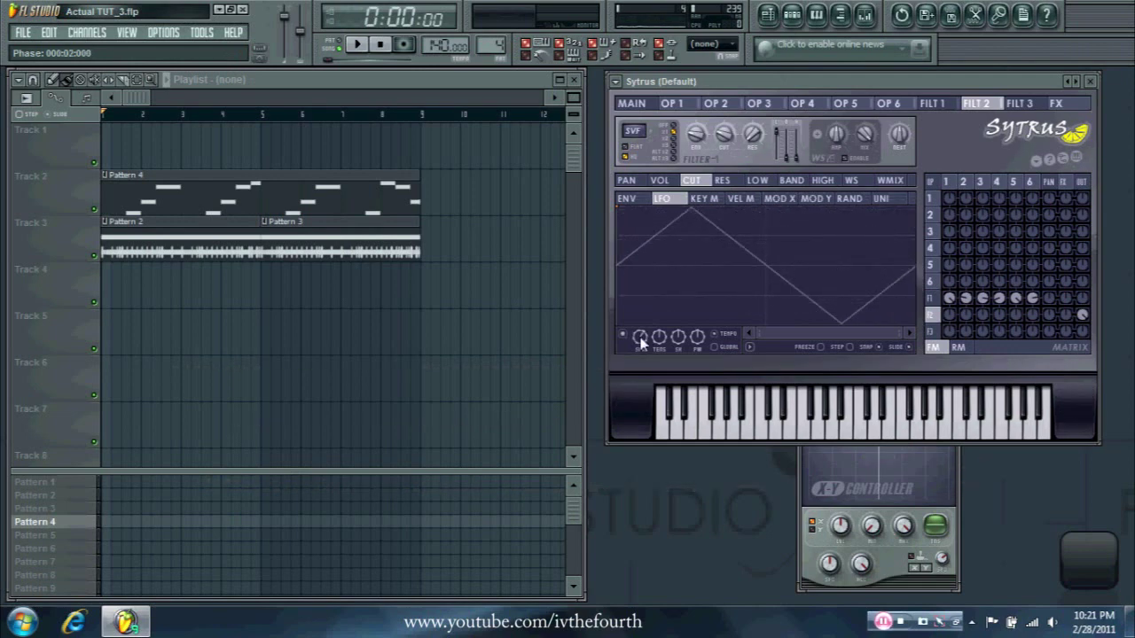
pyautogui.moveTo(642, 343); pyautogui.dragTo(642, 329)
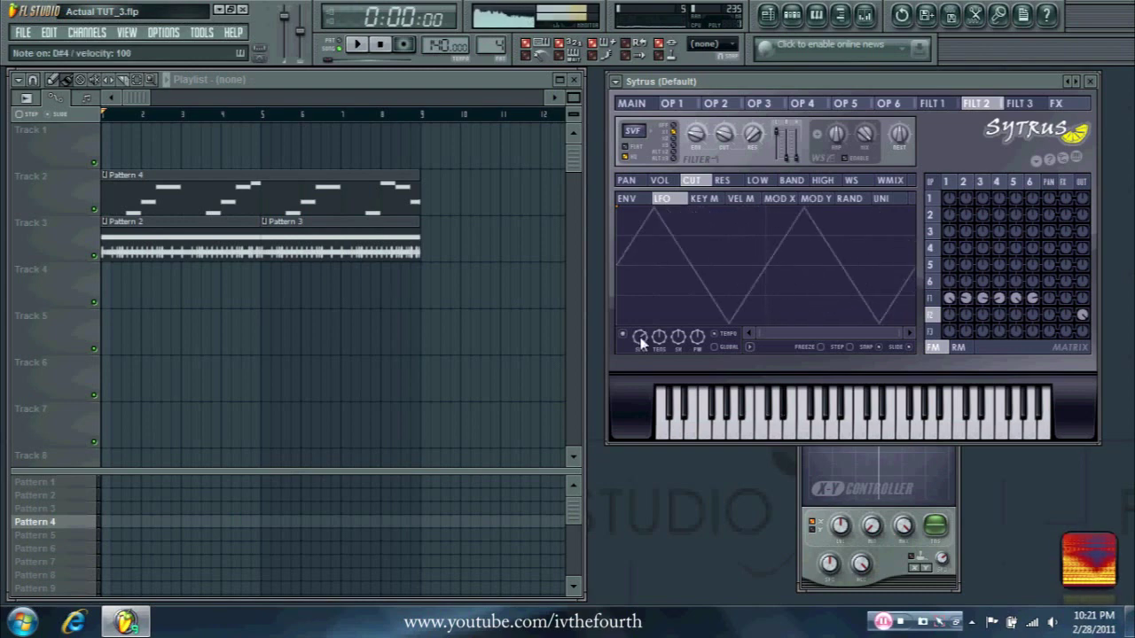
pyautogui.moveTo(642, 343); pyautogui.dragTo(642, 357)
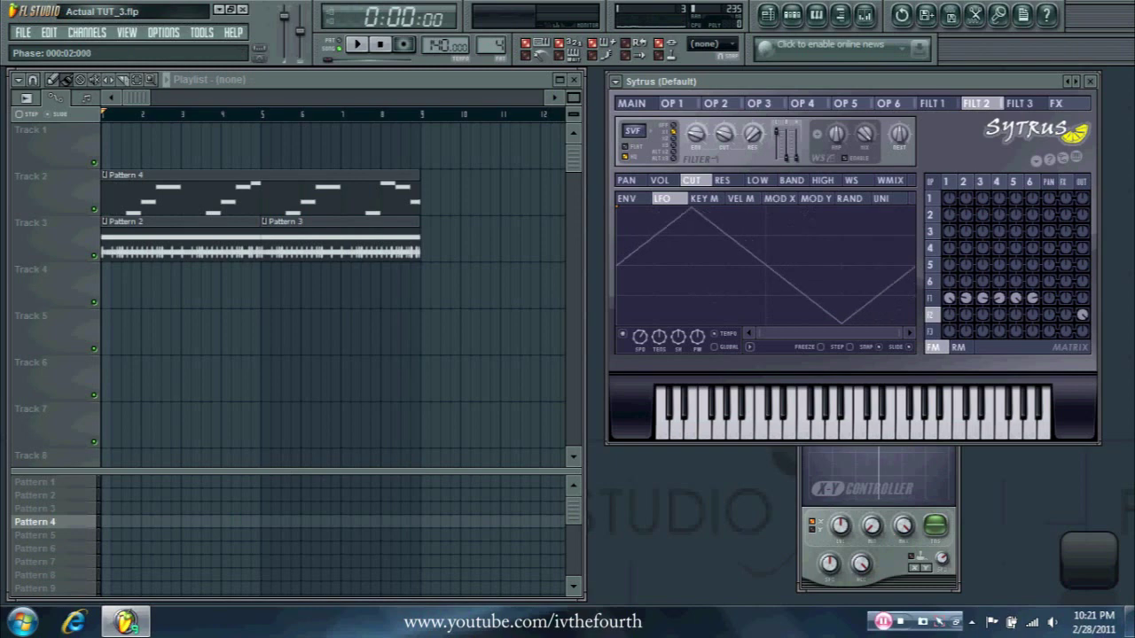
pyautogui.rightClick(639, 335)
pyautogui.click(684, 490)
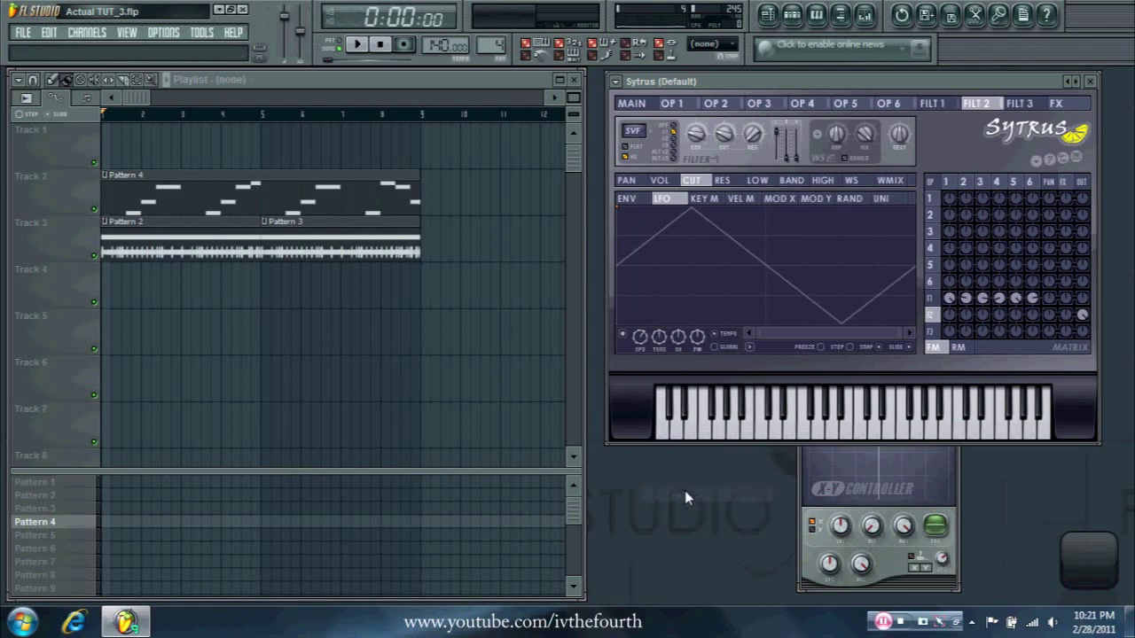
# Step: Paste the copied 62% value into the X-Y Controller's X Level and create an automation clip for it
pyautogui.click(839, 525)
pyautogui.rightClick(839, 525)
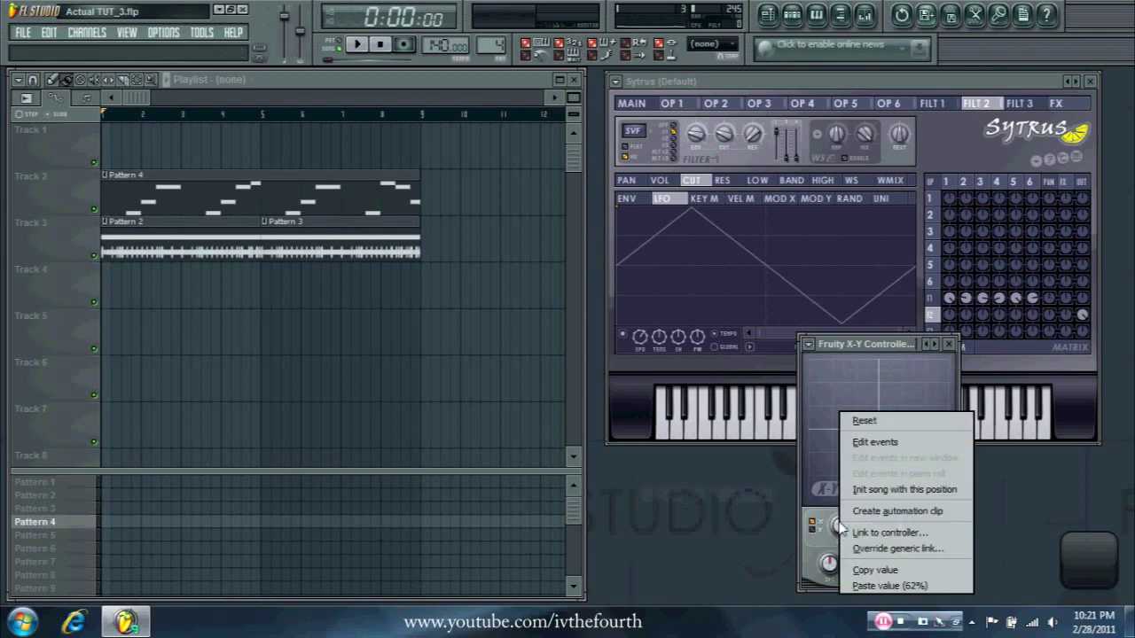
pyautogui.click(881, 585)
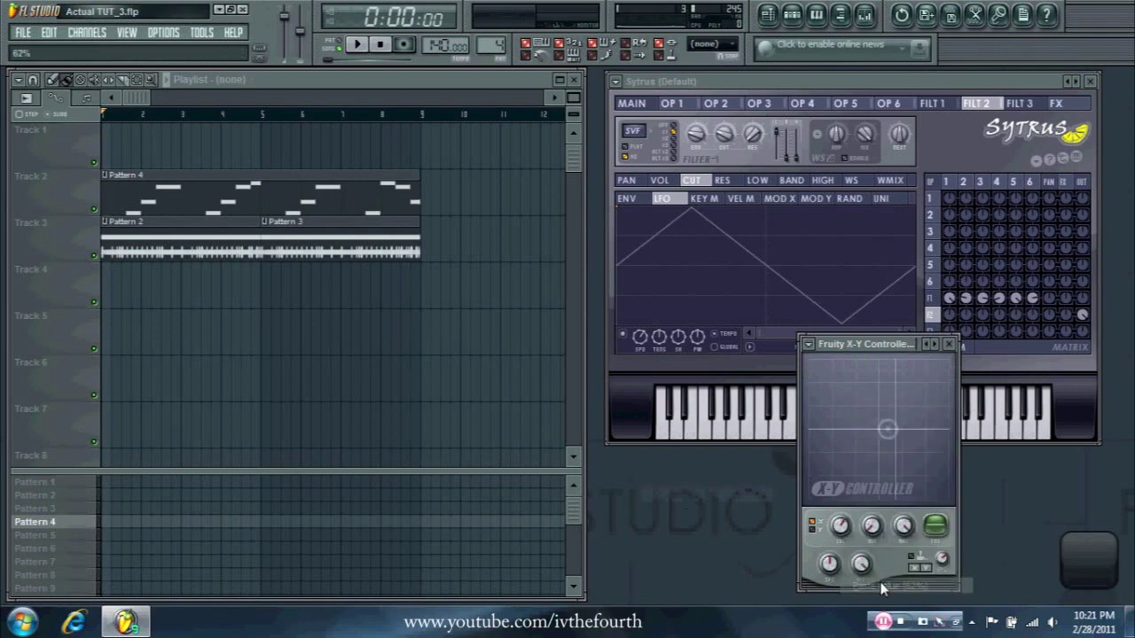
pyautogui.rightClick(842, 529)
pyautogui.click(890, 433)
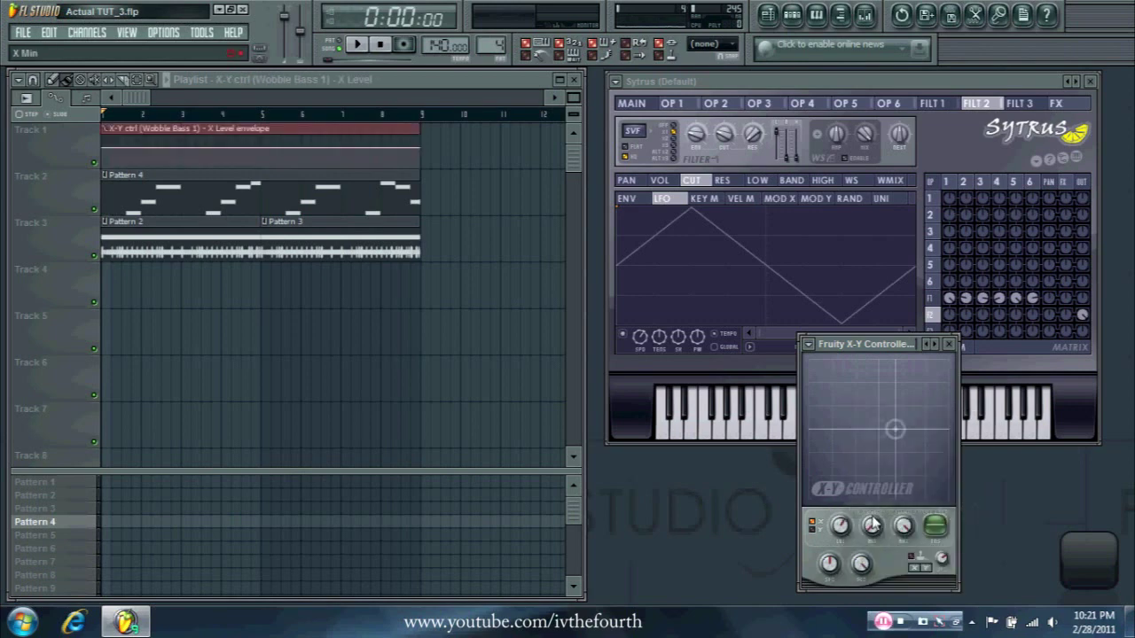
# Step: Remove the X Level automation clip from Track 1 and turn the X-Y Controller's Speed fully up
pyautogui.rightClick(307, 127)
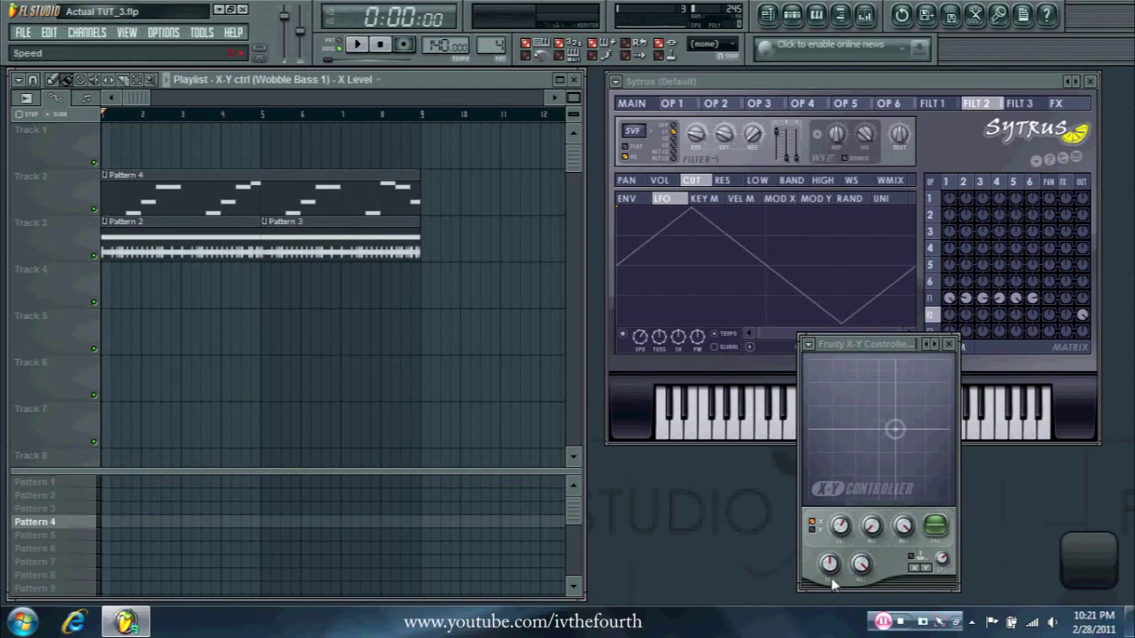
pyautogui.click(860, 564)
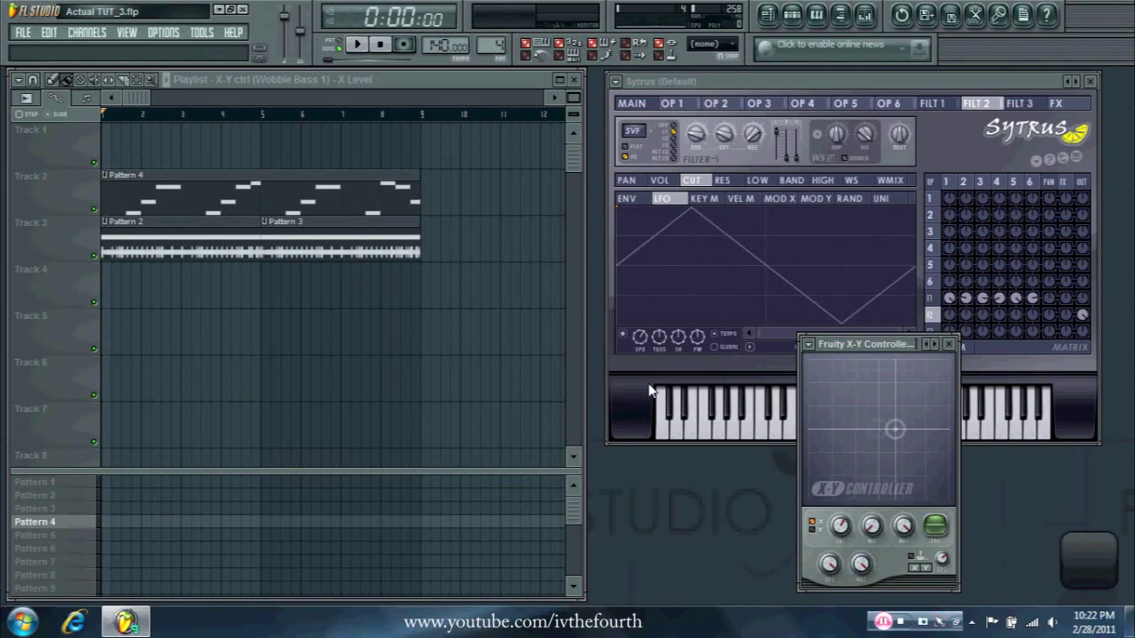
# Step: Set the Filter 2 cutoff LFO speed to 000:01:000 in Sytrus and copy the knob's value
pyautogui.click(642, 361)
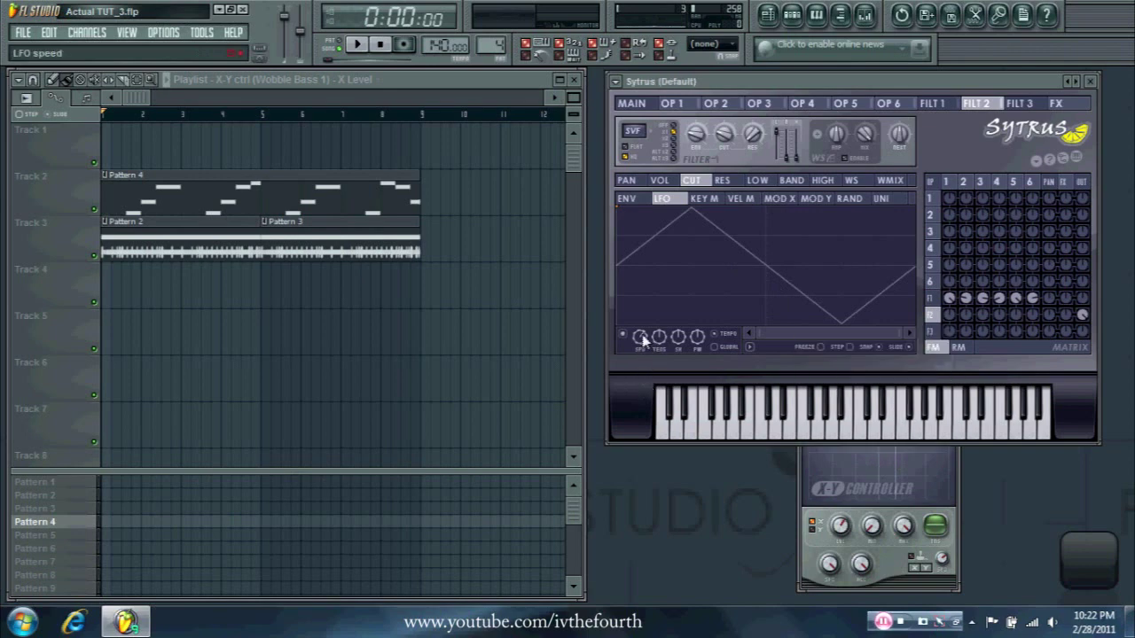
pyautogui.moveTo(639, 337); pyautogui.dragTo(639, 319)
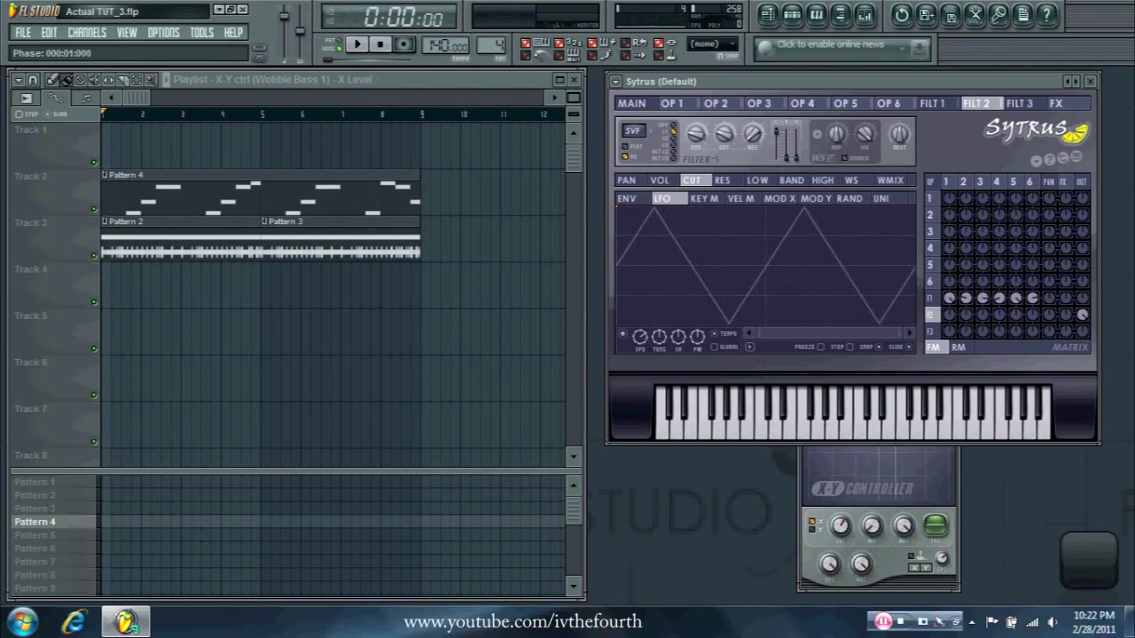
pyautogui.moveTo(641, 340)
pyautogui.mouseDown()
pyautogui.moveTo(642, 355)
pyautogui.moveTo(641, 306)
pyautogui.moveTo(642, 321)
pyautogui.mouseUp()
pyautogui.rightClick(642, 340)
pyautogui.click(687, 494)
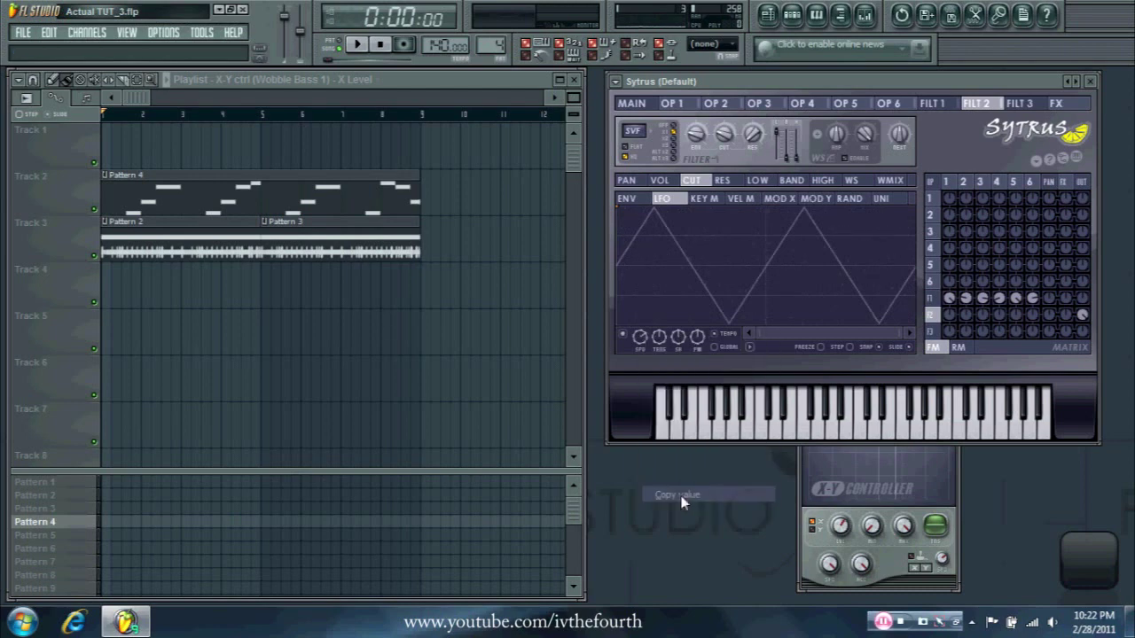
# Step: Paste the copied 70% value into the X-Y Controller's X Level
pyautogui.click(842, 526)
pyautogui.rightClick(843, 527)
pyautogui.click(869, 585)
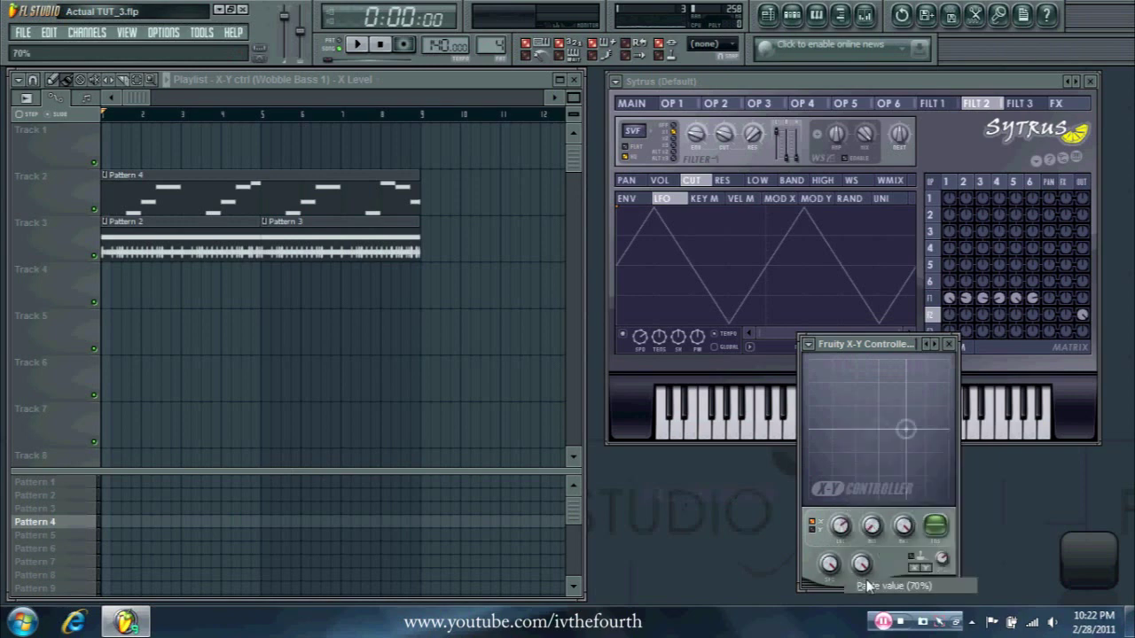
# Step: Create an automation clip for the X-Y Controller's X Level and remove its instance from Track 1
pyautogui.rightClick(842, 527)
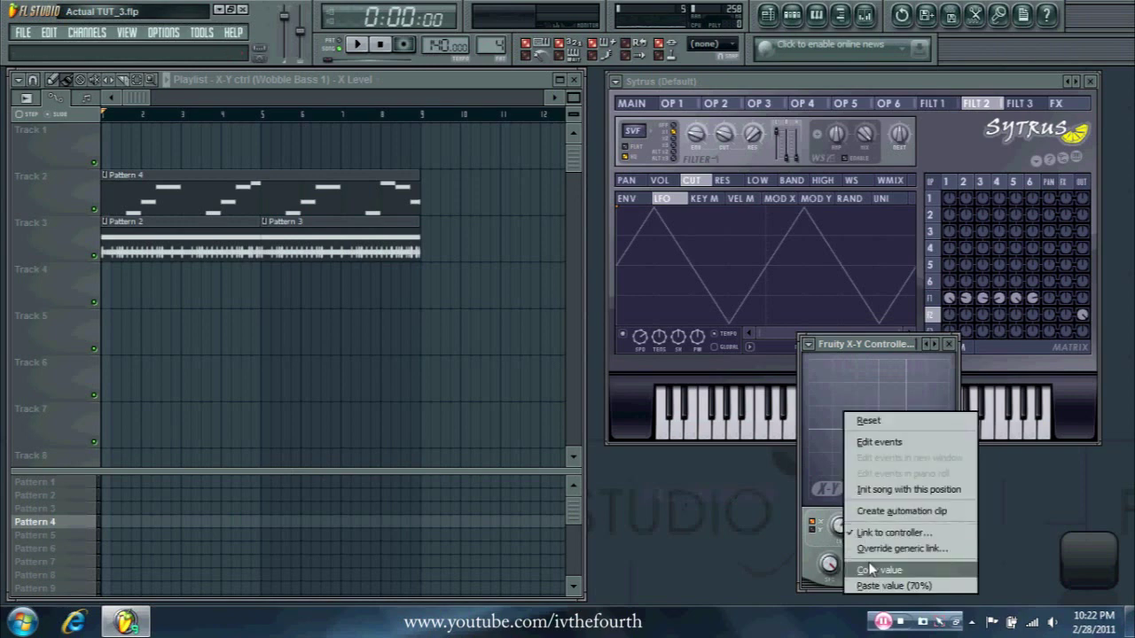
pyautogui.click(877, 510)
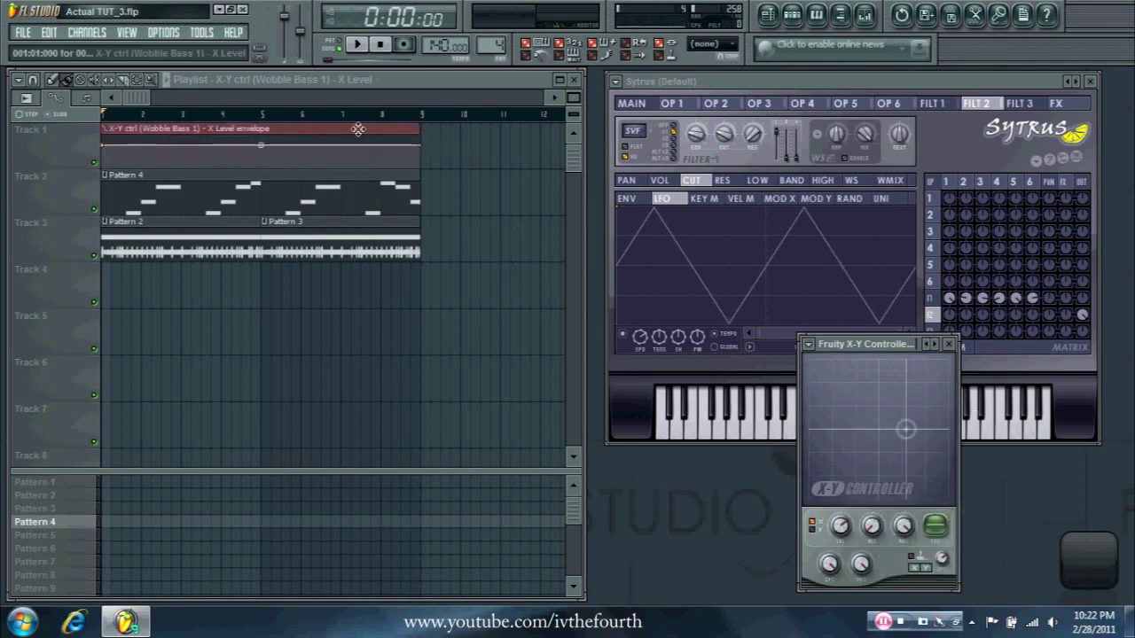
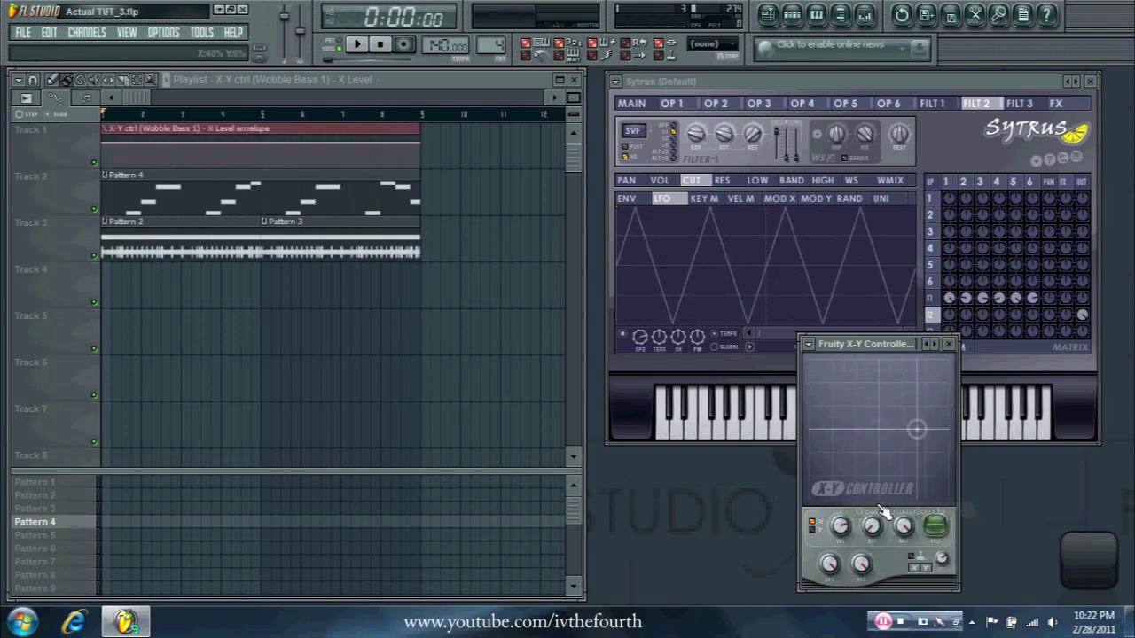
pyautogui.rightClick(348, 138)
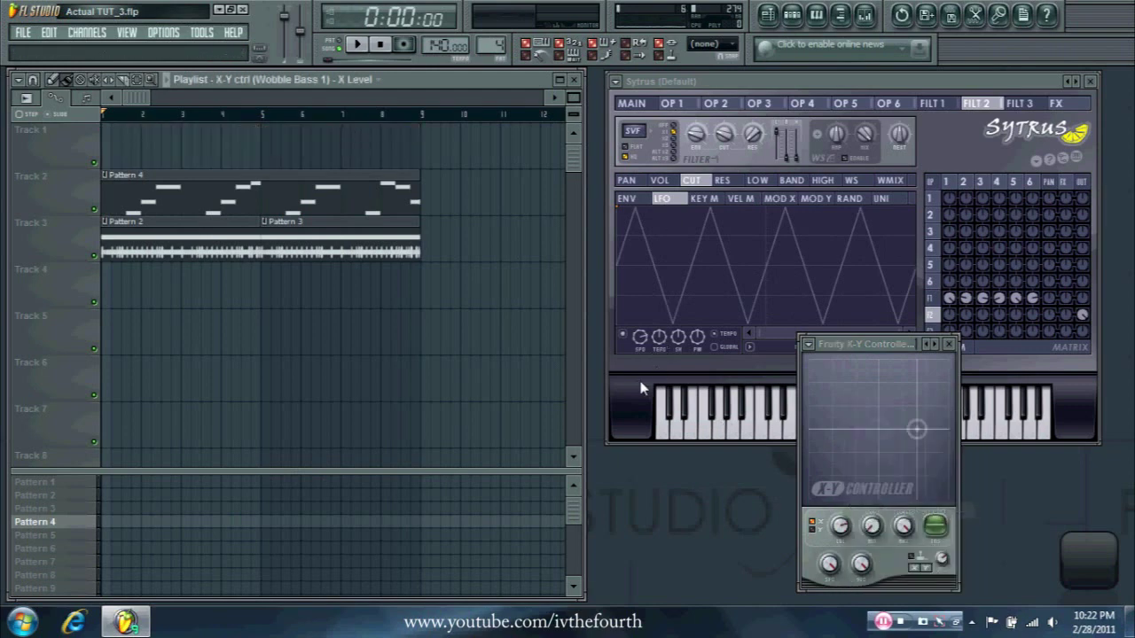
# Step: Switch the step sequencer's channel filter from automation clips to All and close the step sequencer
pyautogui.click(641, 388)
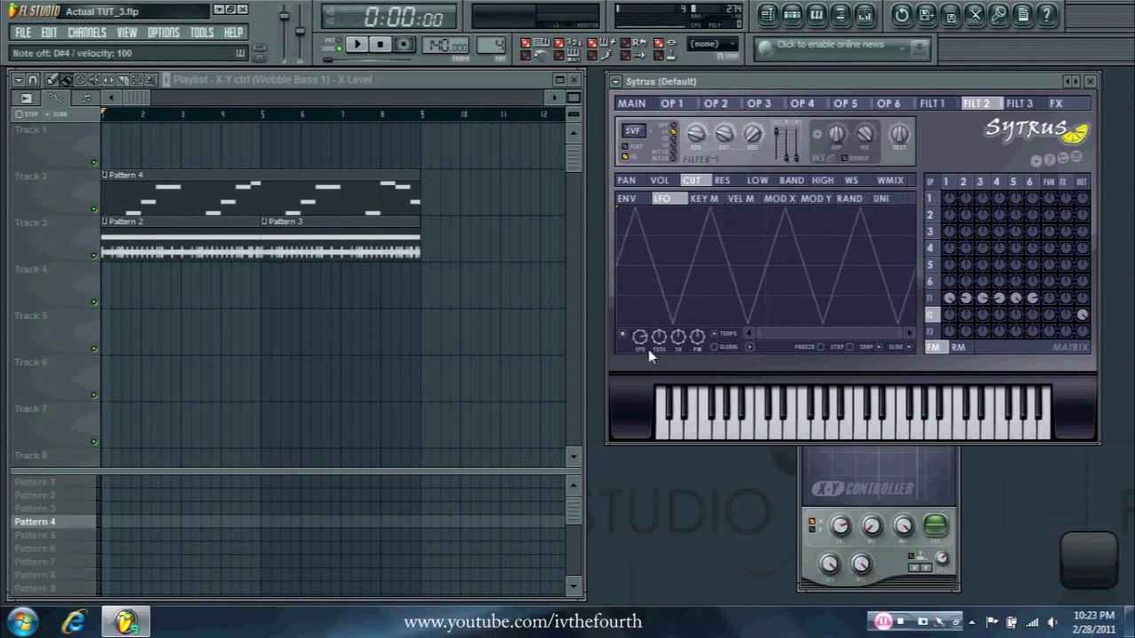
pyautogui.click(792, 14)
pyautogui.click(153, 535)
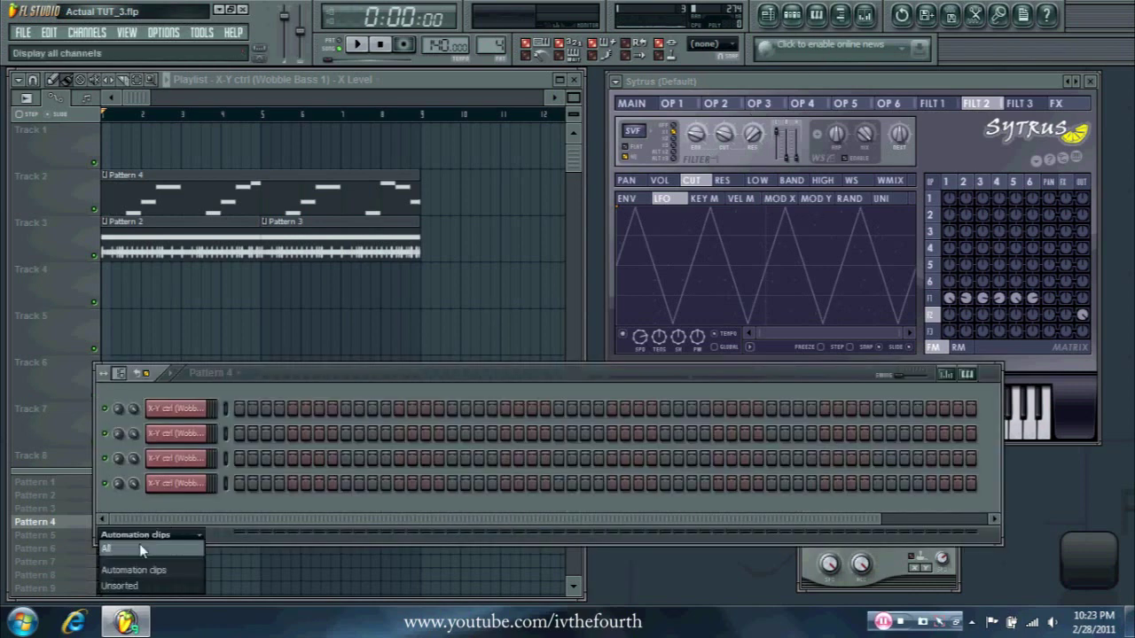
pyautogui.click(139, 546)
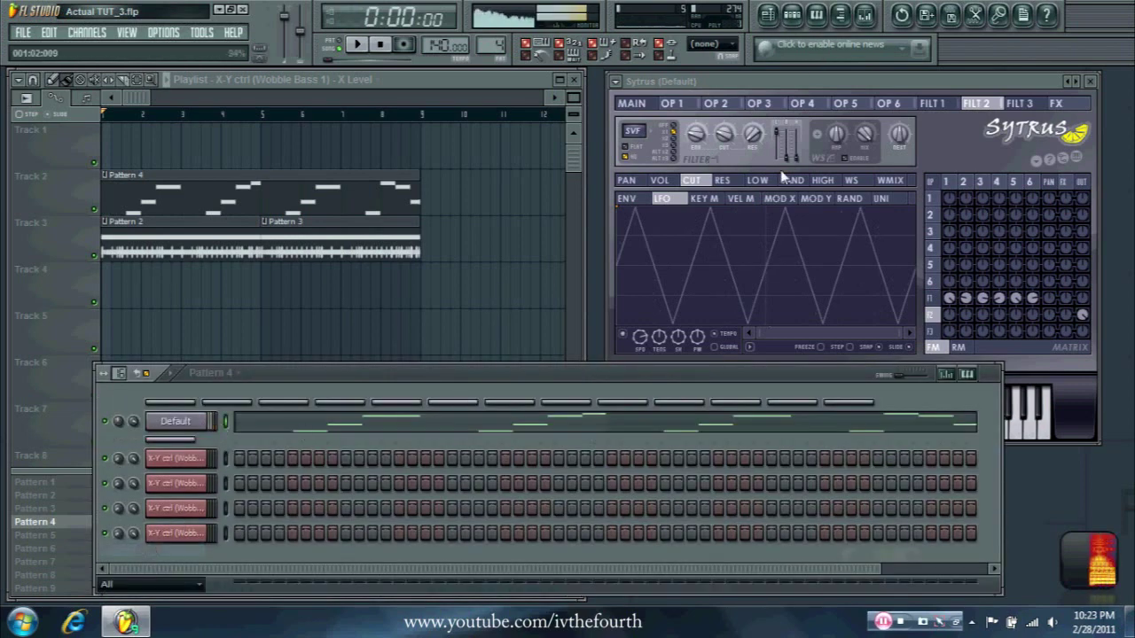
pyautogui.click(791, 14)
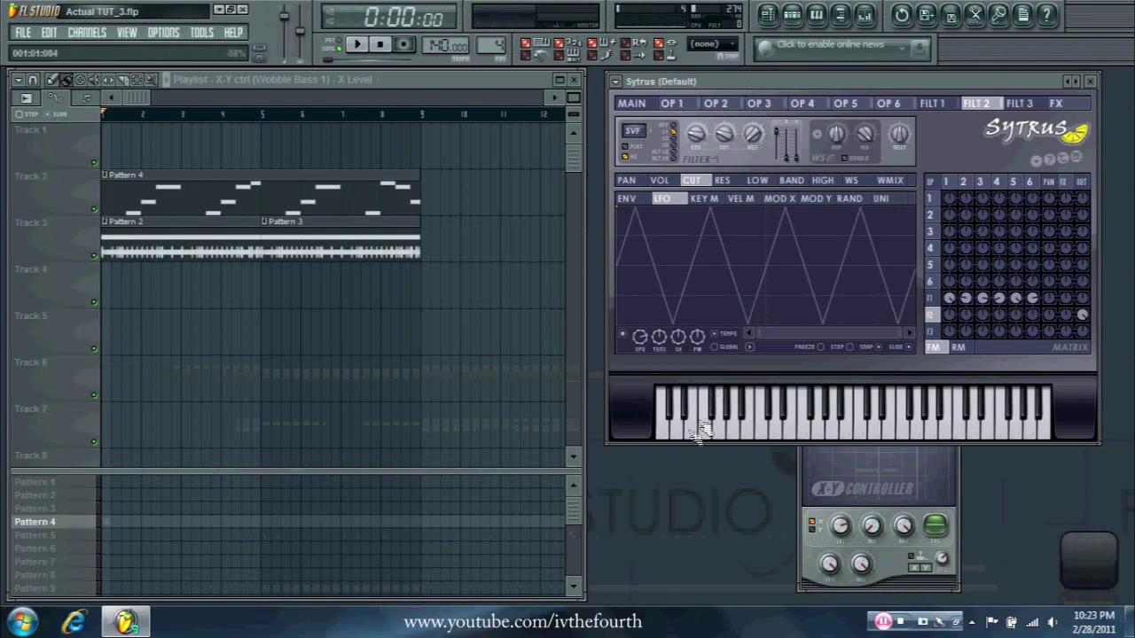
# Step: Set the Filter 2 cutoff LFO speed to 000:00:032 in Sytrus and copy the knob's value
pyautogui.scroll(5, 638, 336)
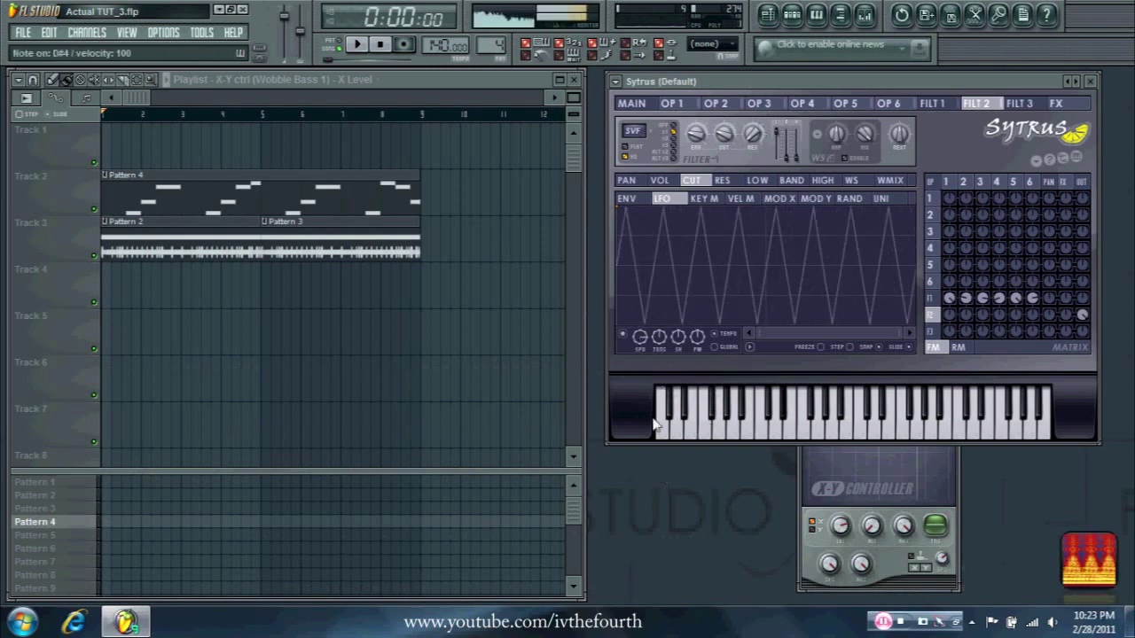
pyautogui.moveTo(644, 337); pyautogui.dragTo(644, 364)
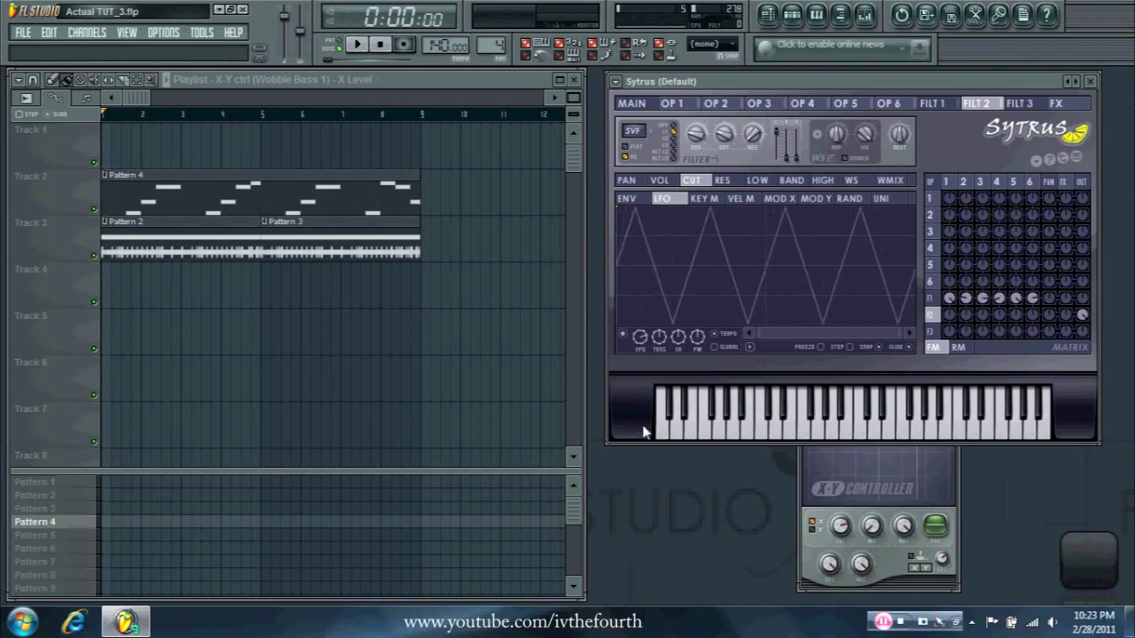
pyautogui.moveTo(639, 337)
pyautogui.mouseDown()
pyautogui.moveTo(639, 312)
pyautogui.moveTo(639, 332)
pyautogui.mouseUp()
pyautogui.moveTo(638, 333); pyautogui.dragTo(639, 320)
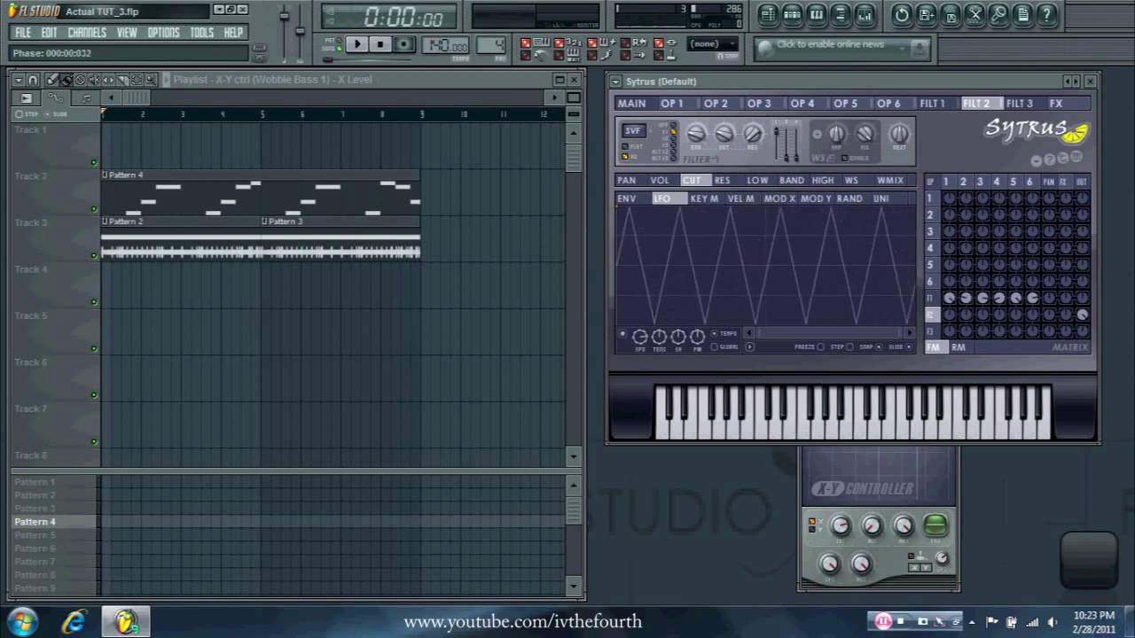
pyautogui.rightClick(639, 338)
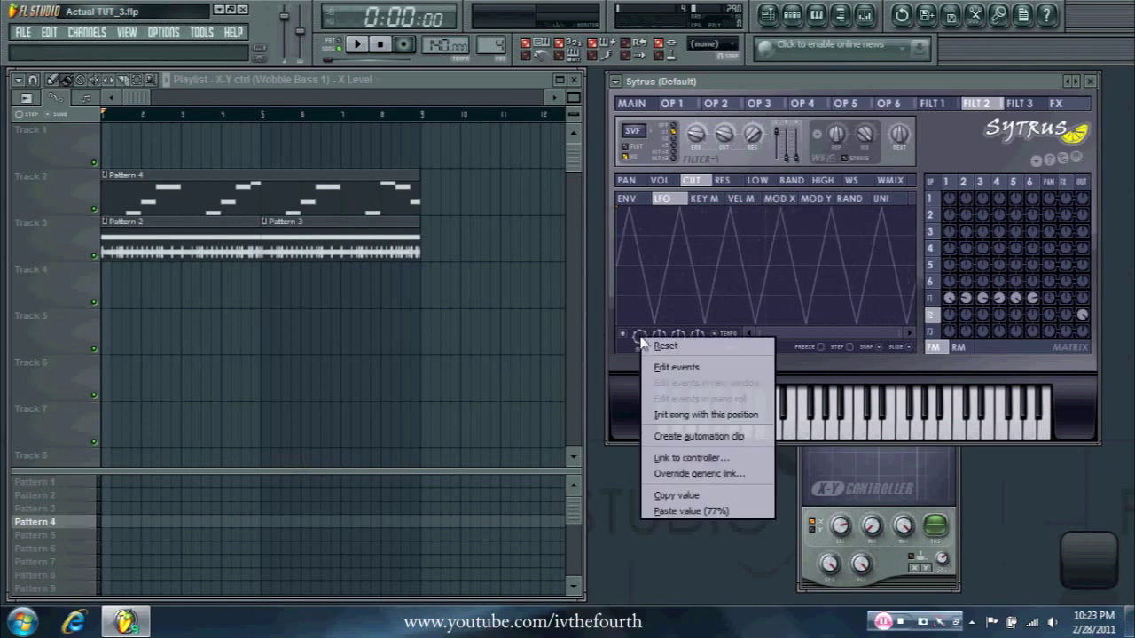
pyautogui.click(675, 495)
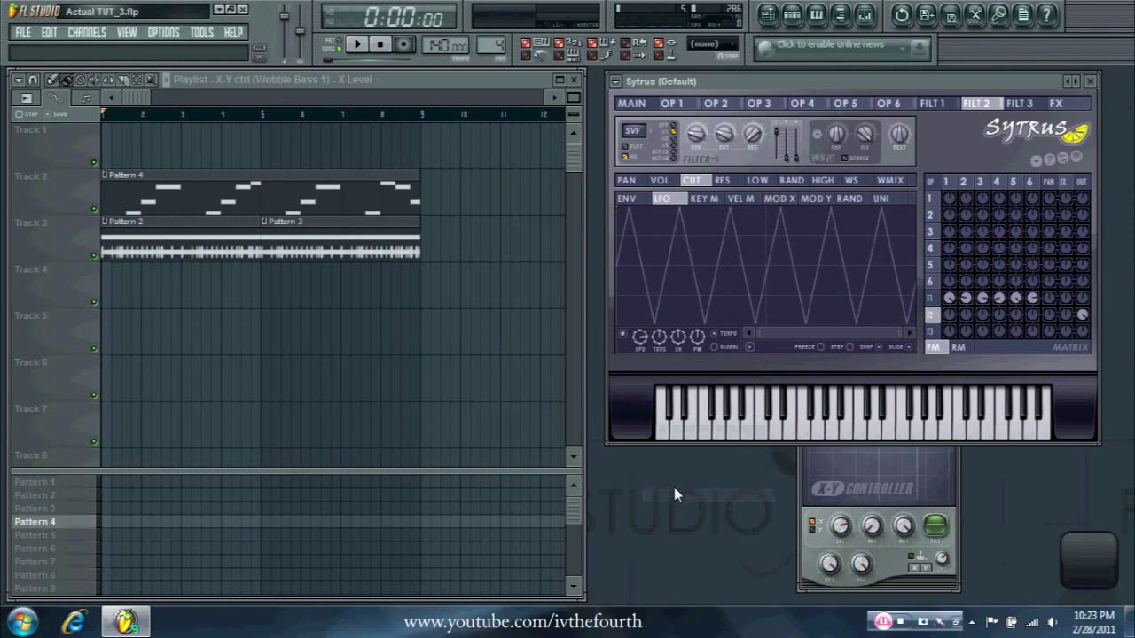
# Step: Paste the copied 82% value into the X-Y Controller's X Level and create an automation clip for it
pyautogui.click(844, 529)
pyautogui.rightClick(842, 528)
pyautogui.press('Up')
pyautogui.press('Return')
pyautogui.rightClick(842, 529)
pyautogui.click(874, 506)
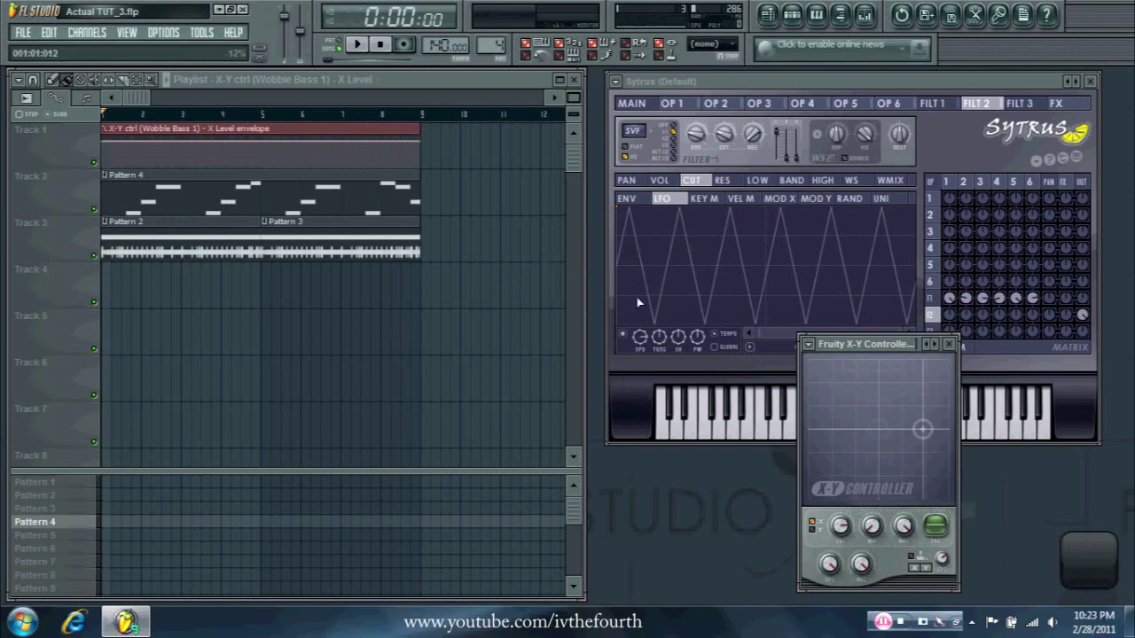
# Step: Raise the Filter 2 cutoff LFO speed further in Sytrus, audition it with notes and copy the knob's value
pyautogui.click(640, 338)
pyautogui.moveTo(640, 339); pyautogui.dragTo(640, 328)
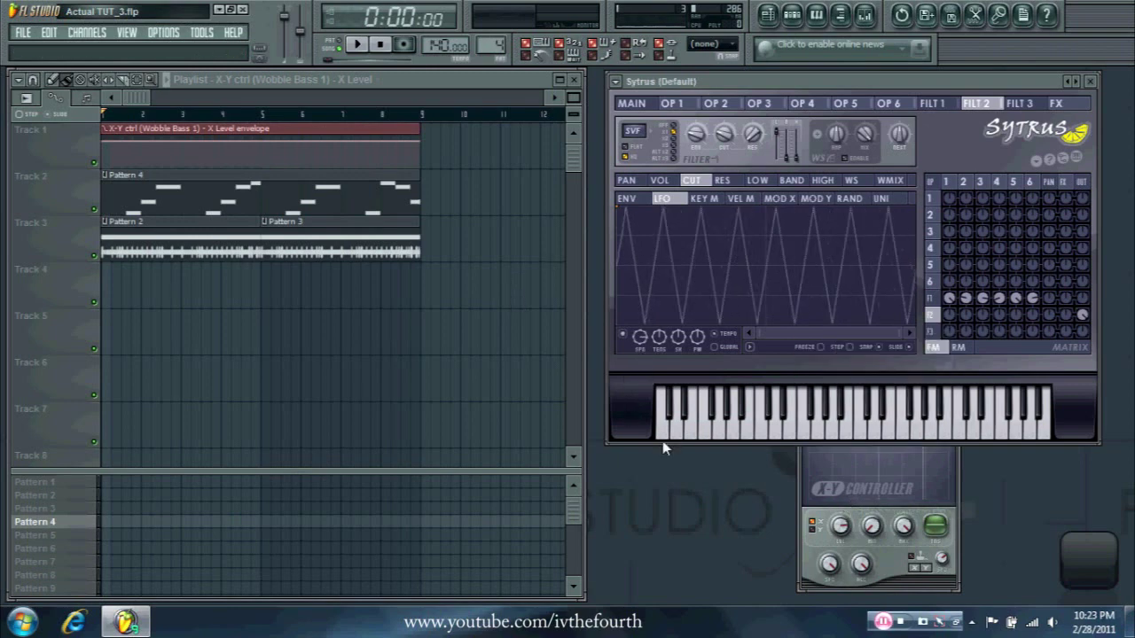
pyautogui.click(700, 432)
pyautogui.click(782, 428)
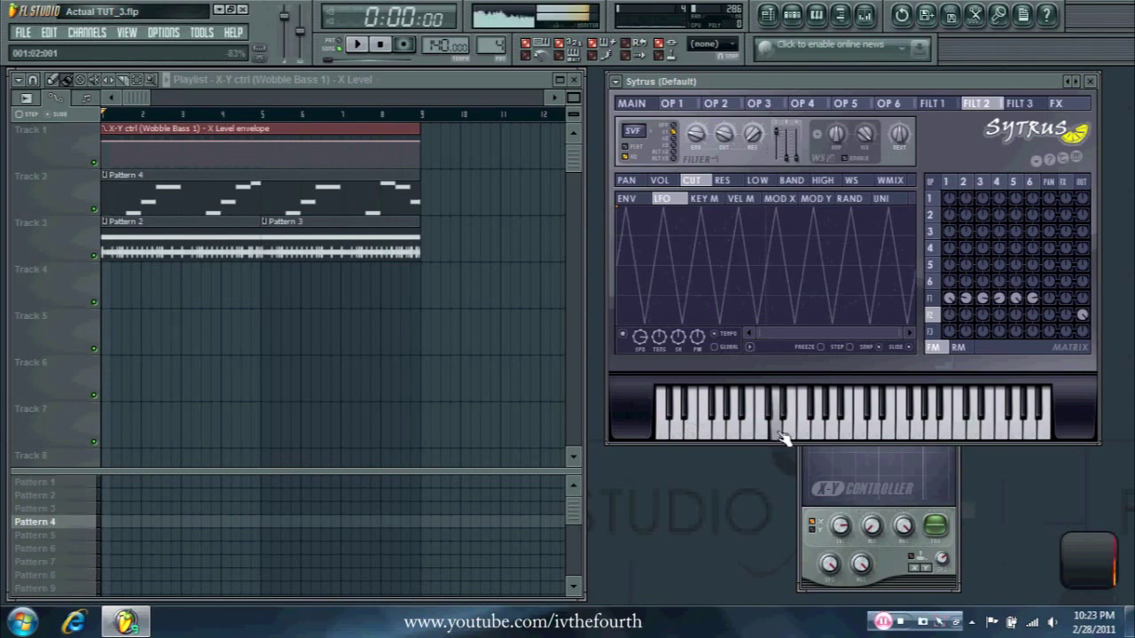
pyautogui.rightClick(639, 342)
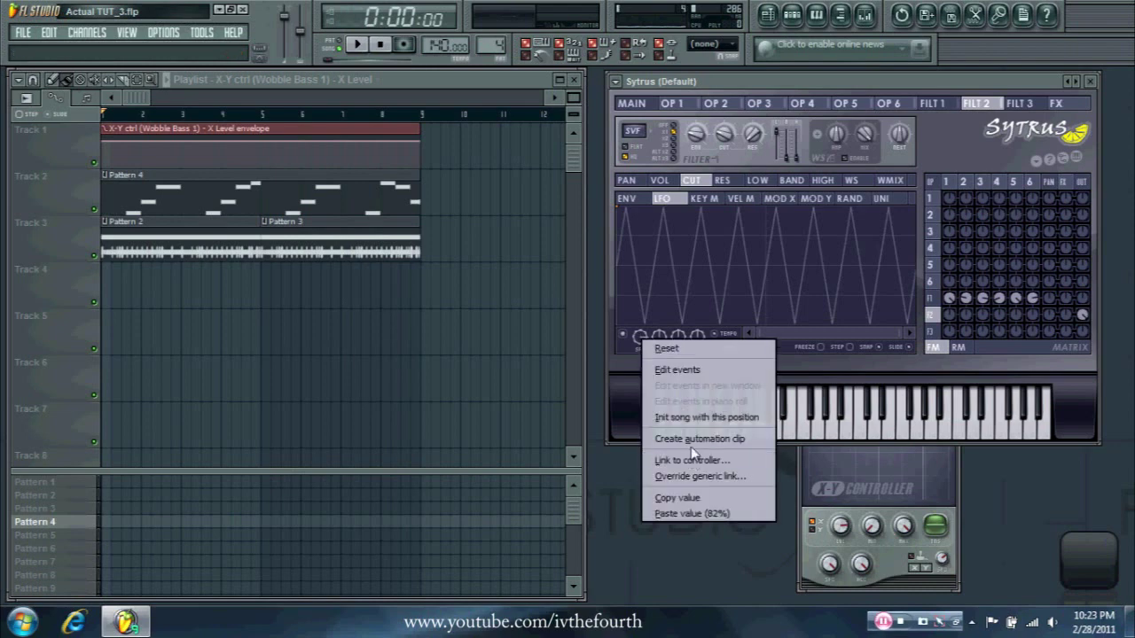
pyautogui.click(674, 499)
# Step: Paste the copied 85% value into the X-Y Controller's X Level
pyautogui.click(839, 526)
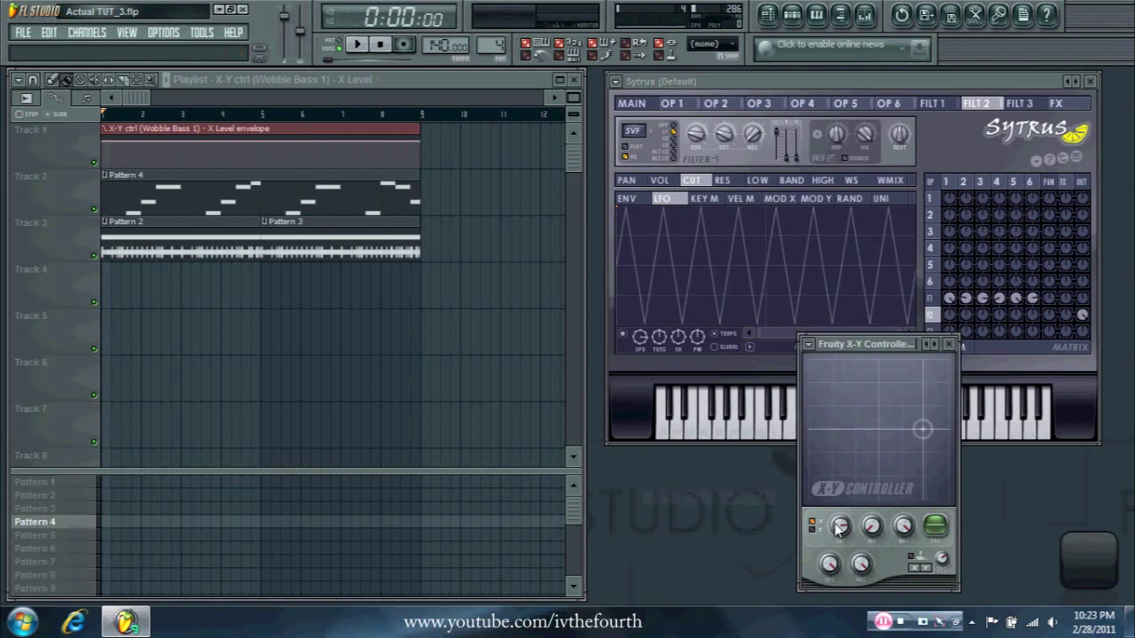
pyautogui.rightClick(839, 526)
pyautogui.click(842, 588)
pyautogui.rightClick(853, 529)
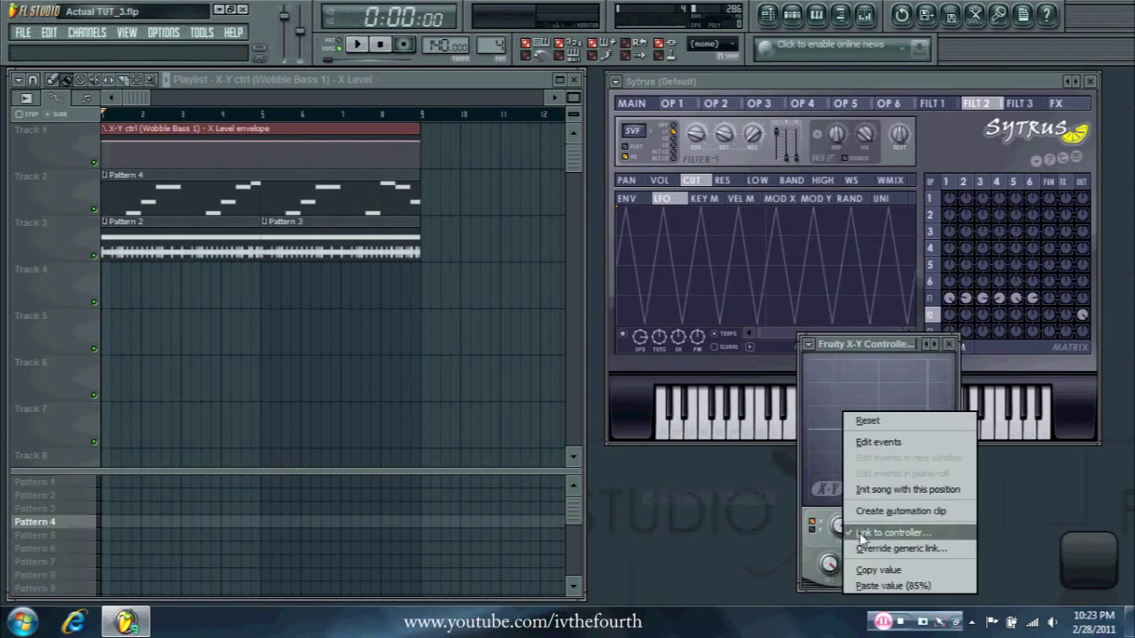
pyautogui.click(497, 230)
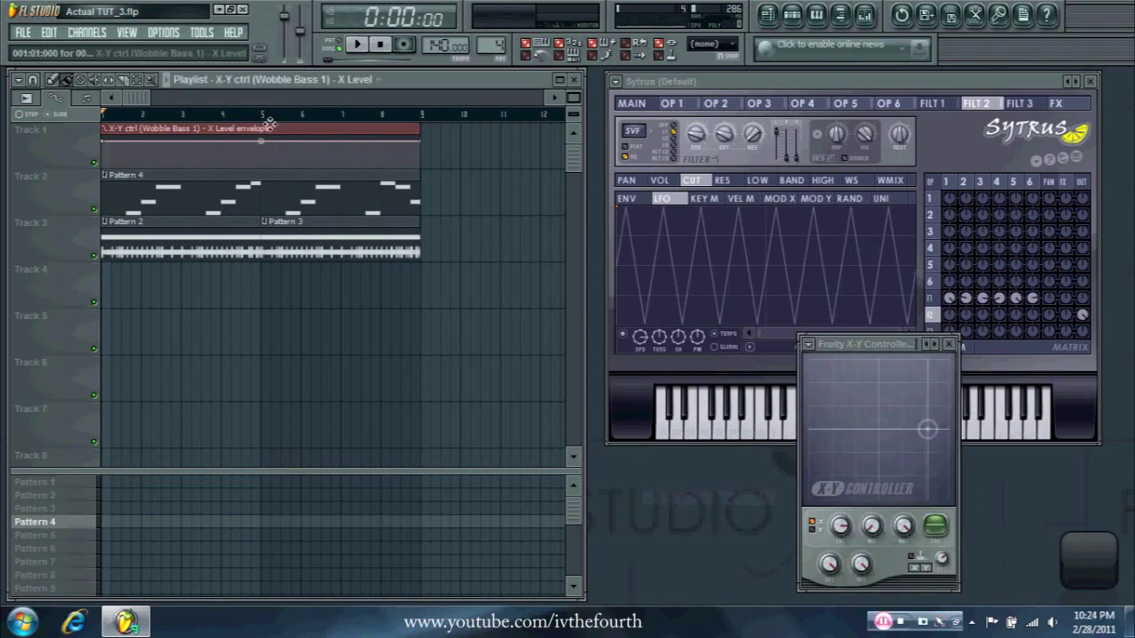
# Step: Remove the previous X Level clip from Track 1 and create an automation clip for X Level at 85%
pyautogui.rightClick(277, 133)
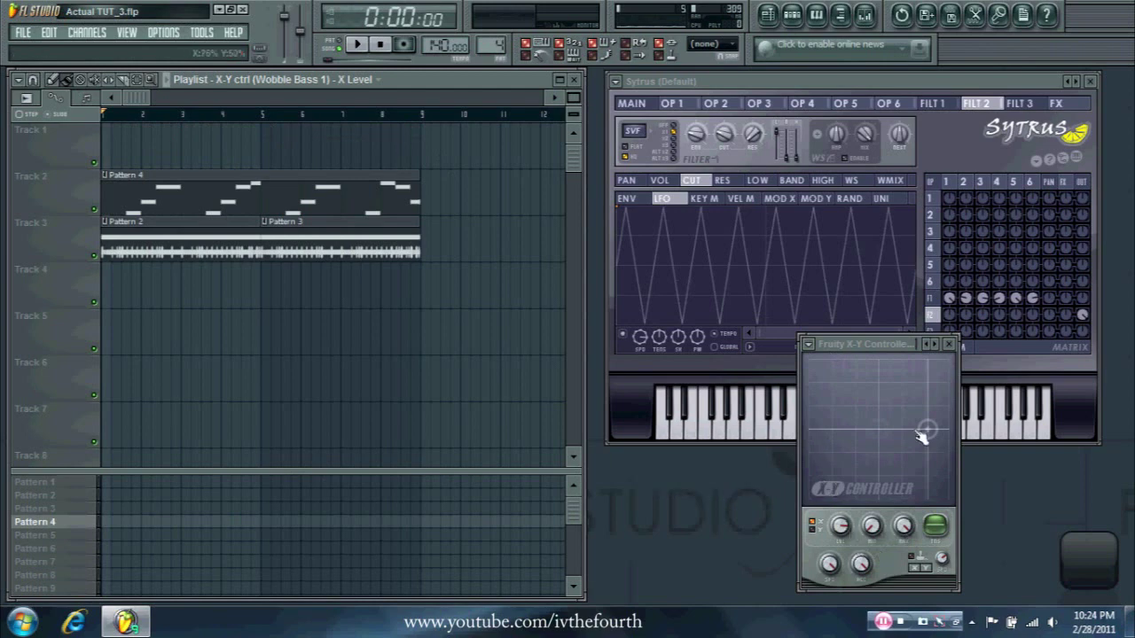
pyautogui.rightClick(847, 529)
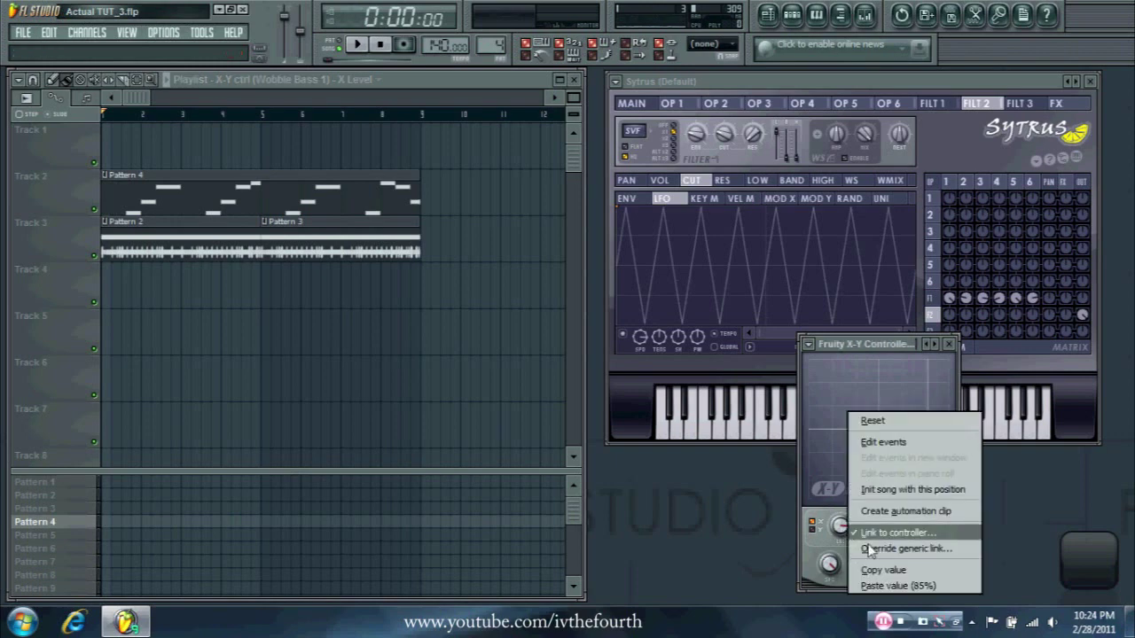
pyautogui.click(904, 511)
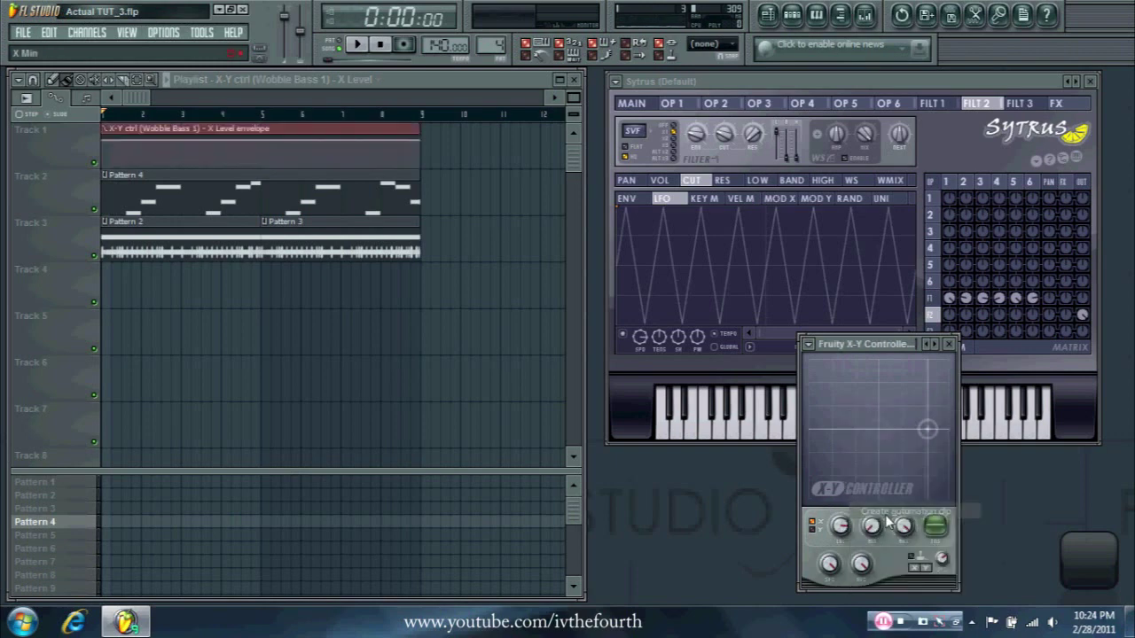
# Step: Audition a note in Sytrus and remove the newly created X Level clip from Track 1
pyautogui.click(750, 431)
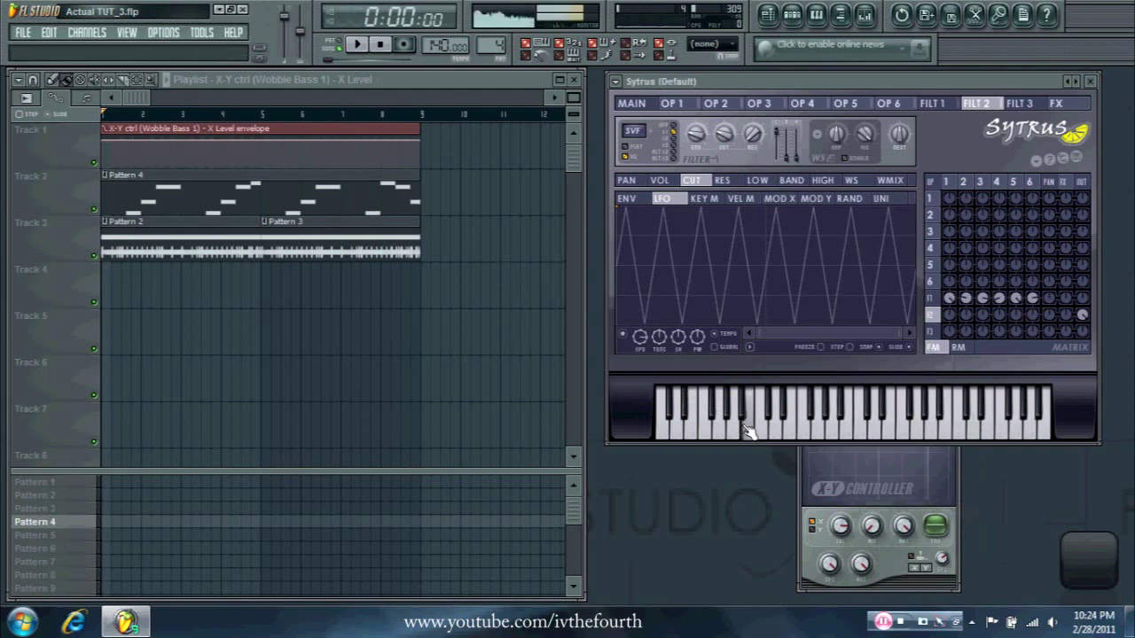
pyautogui.rightClick(330, 123)
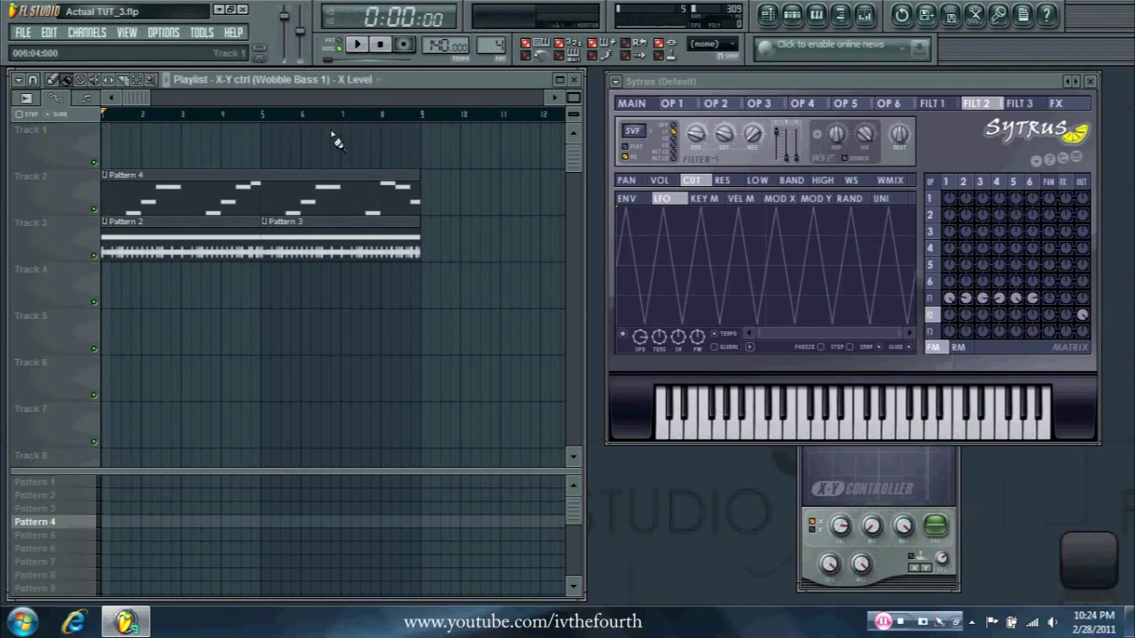
pyautogui.click(809, 554)
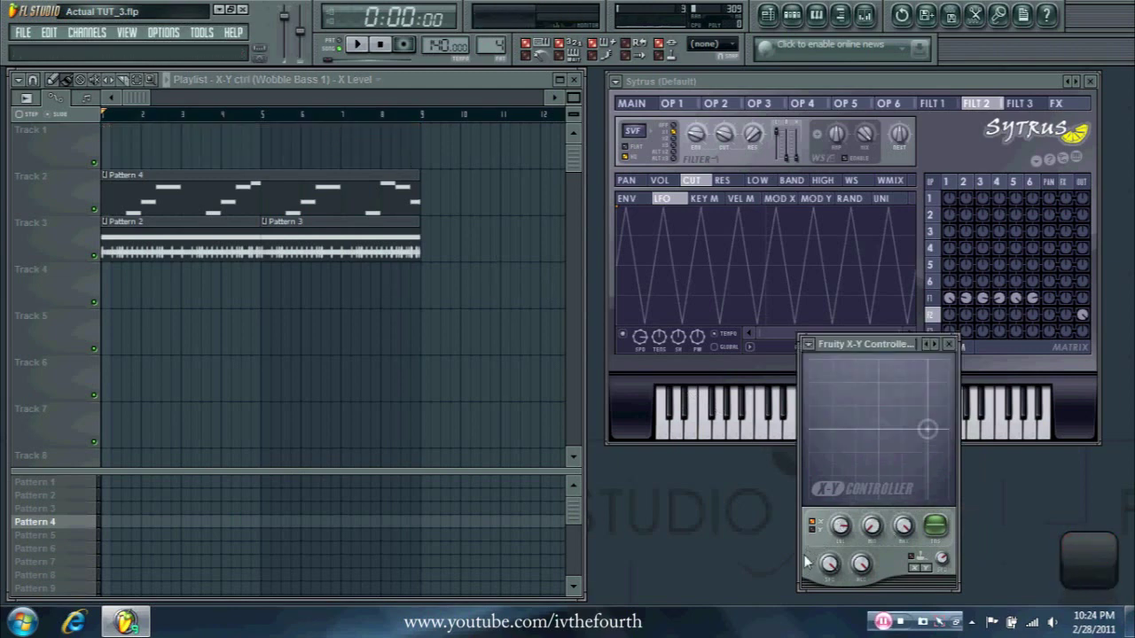
# Step: Open the step sequencer and add a Layer channel below the automation clip channels
pyautogui.click(791, 15)
pyautogui.moveTo(346, 377); pyautogui.dragTo(293, 182)
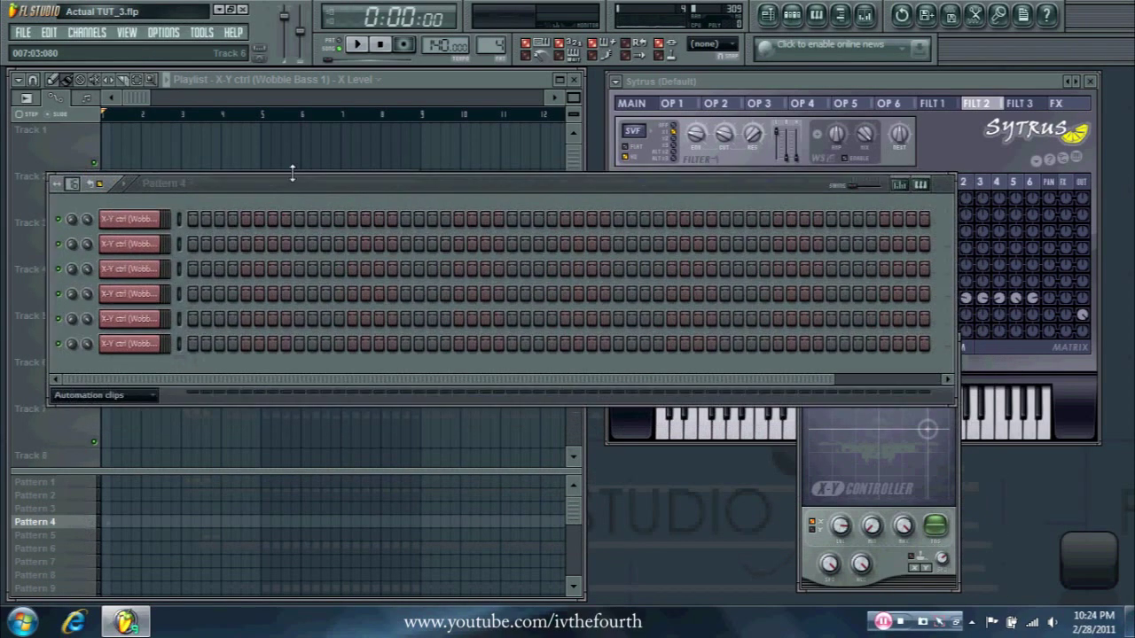
pyautogui.click(84, 33)
pyautogui.moveTo(93, 48)
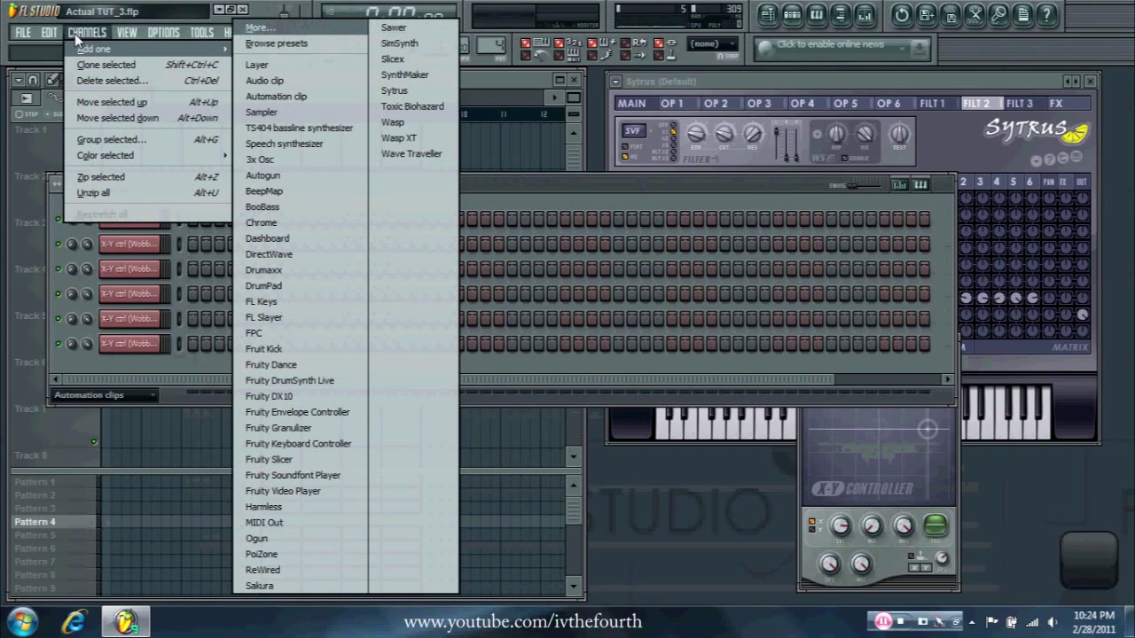
pyautogui.click(274, 68)
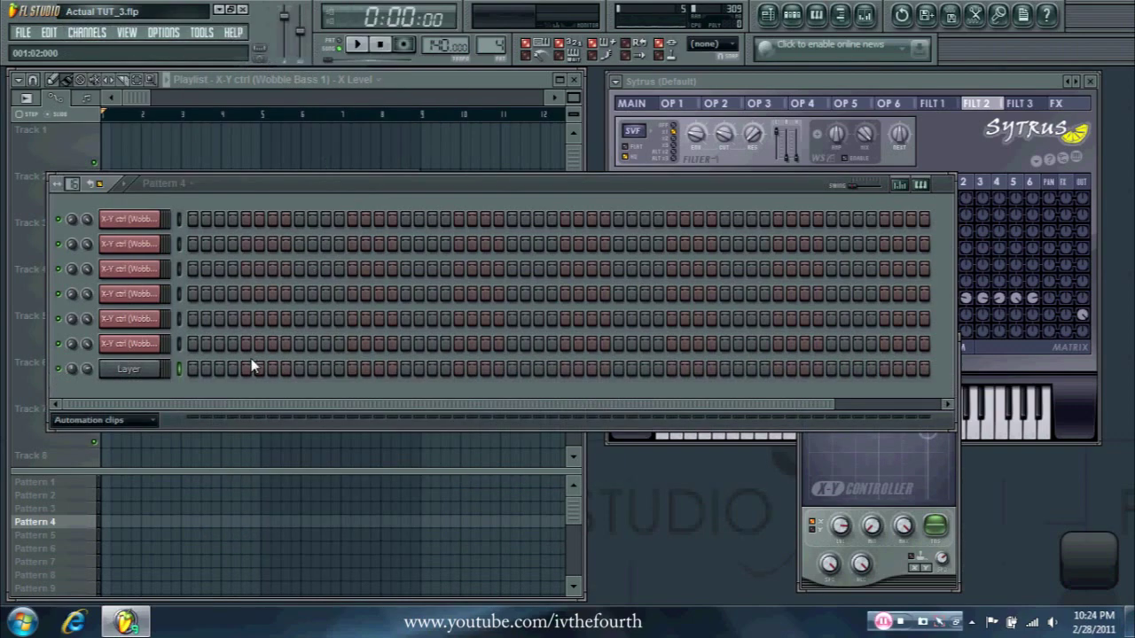
# Step: Place the first X Level automation clip on Track 5 and the second on Track 6 of the playlist, starting inside bar 3
pyautogui.moveTo(299, 179); pyautogui.dragTo(551, 156)
pyautogui.click(395, 199)
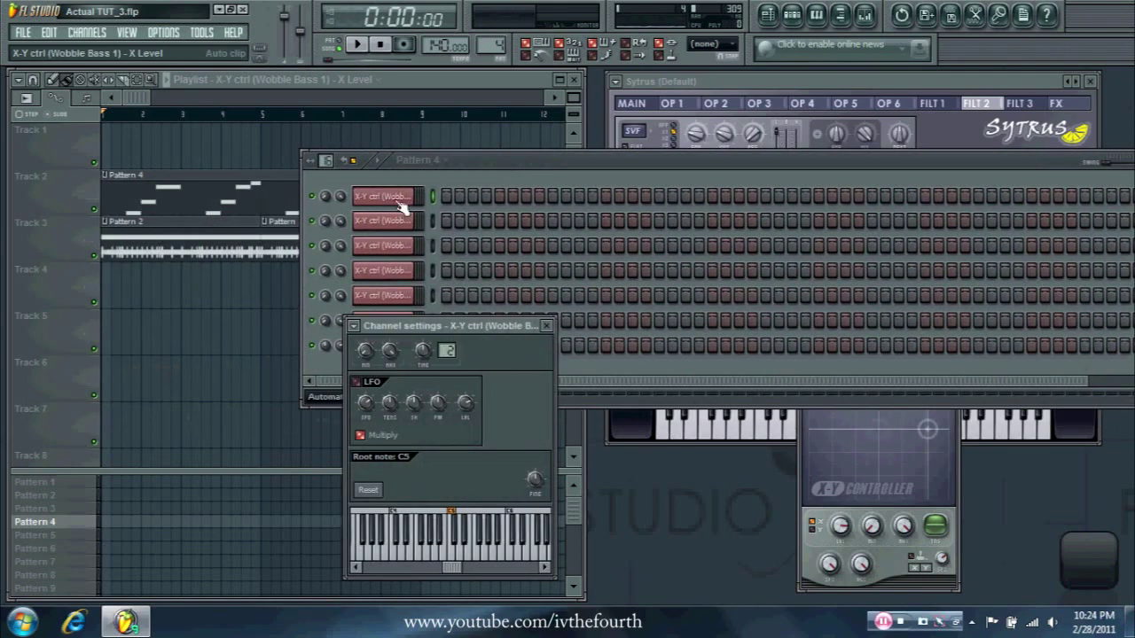
pyautogui.click(203, 349)
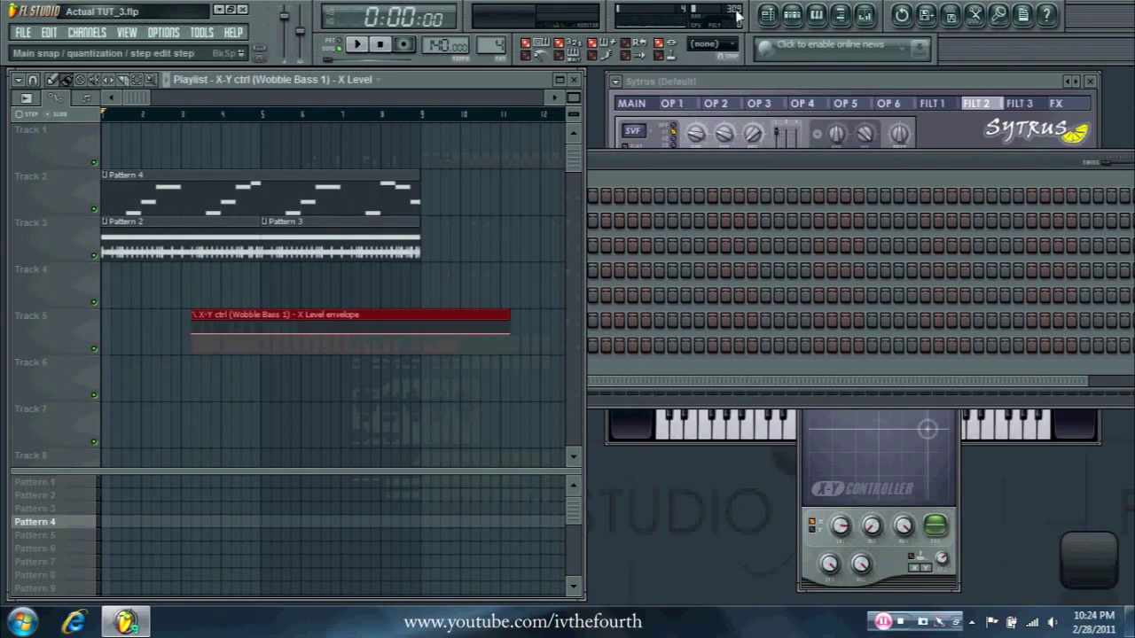
pyautogui.click(802, 15)
pyautogui.click(383, 229)
pyautogui.click(205, 392)
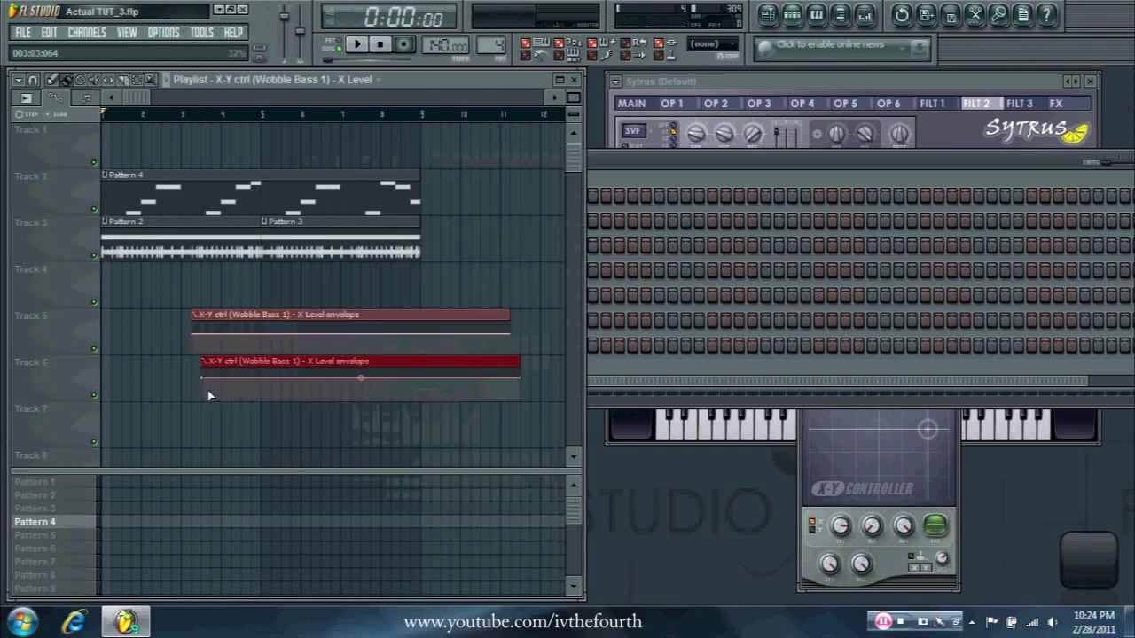
# Step: Shorten the Track 5 X Level clip to about one beat, align it with Pattern 4's first note and play the song
pyautogui.moveTo(506, 313); pyautogui.dragTo(199, 318)
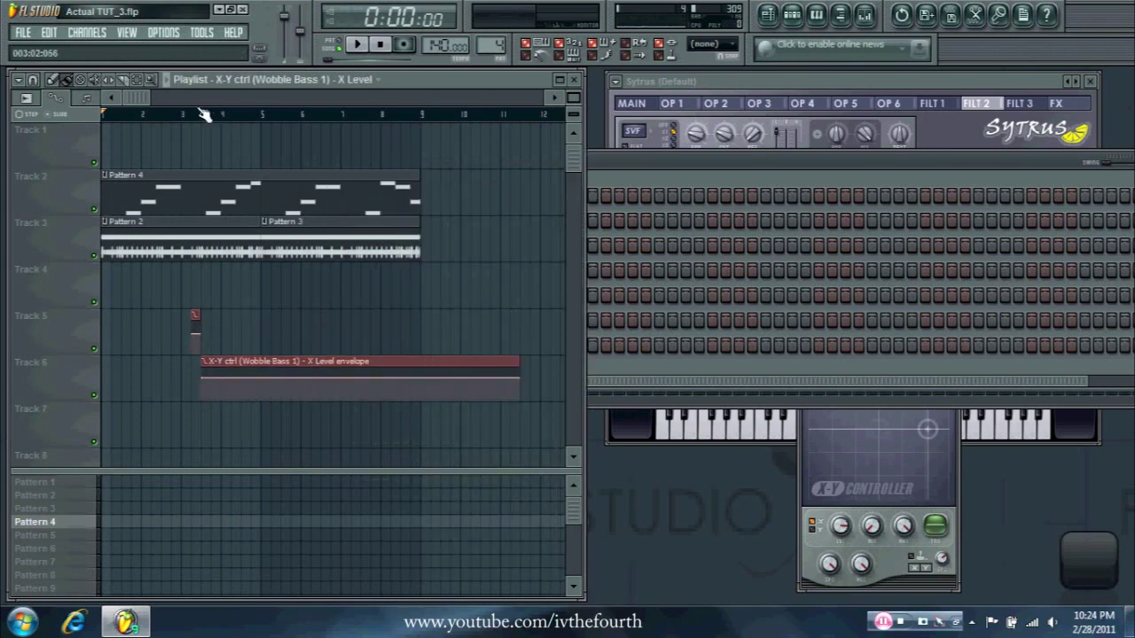
pyautogui.scroll(6, 177, 324)
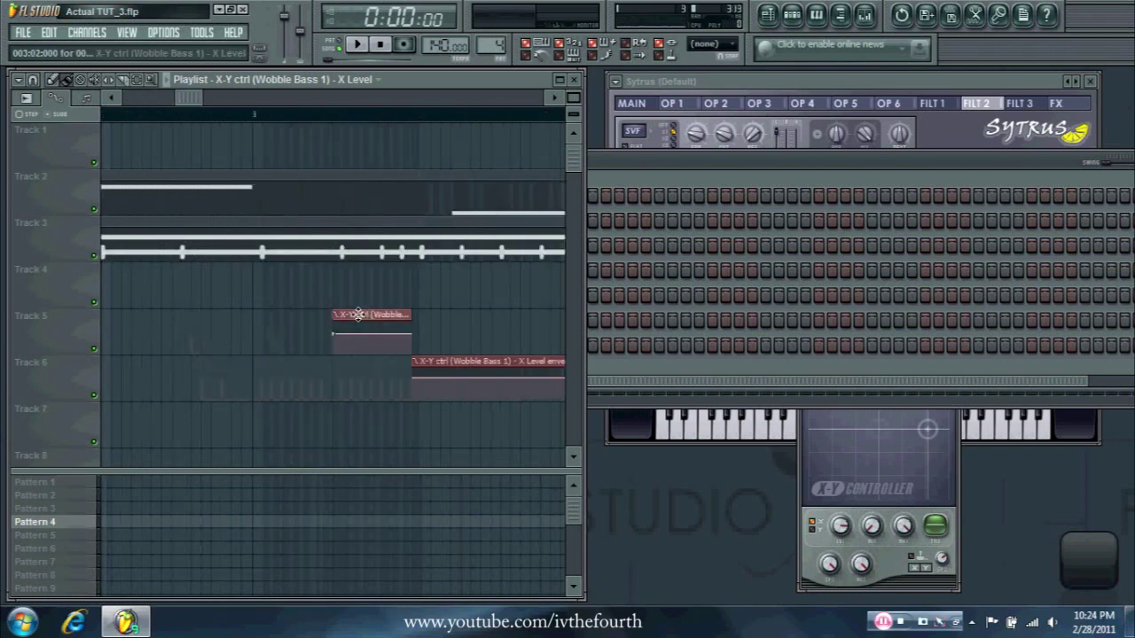
pyautogui.hscroll(-3, 177, 311)
pyautogui.press('space')
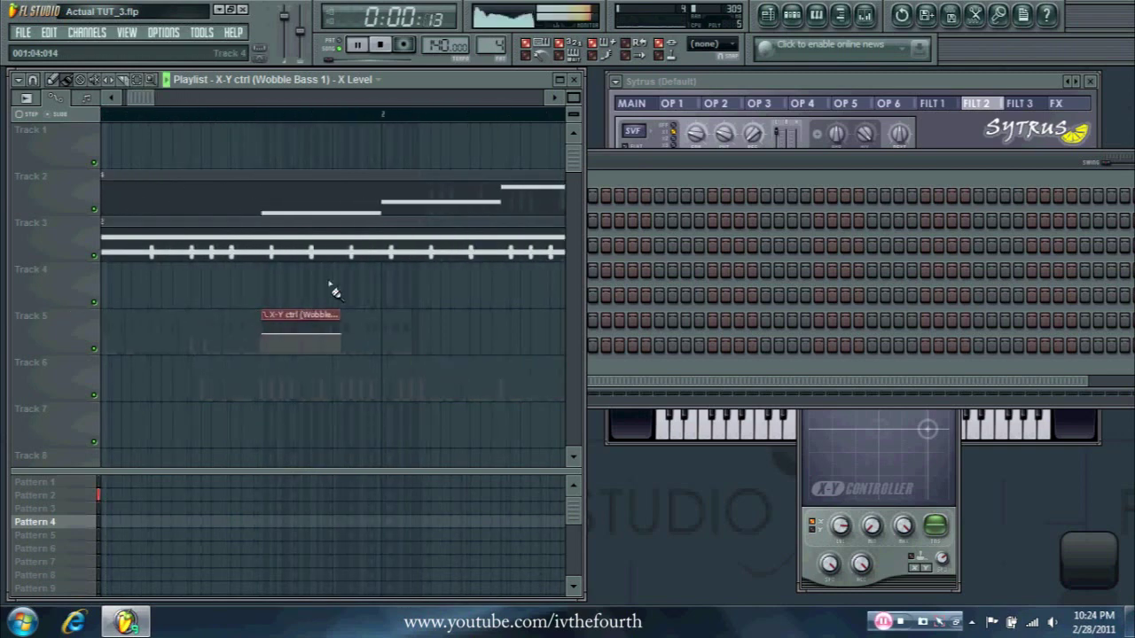
# Step: Remove both X Level automation clips from Track 5 of the playlist and stop the song
pyautogui.scroll(-6, 329, 286)
pyautogui.moveTo(363, 356); pyautogui.dragTo(316, 310)
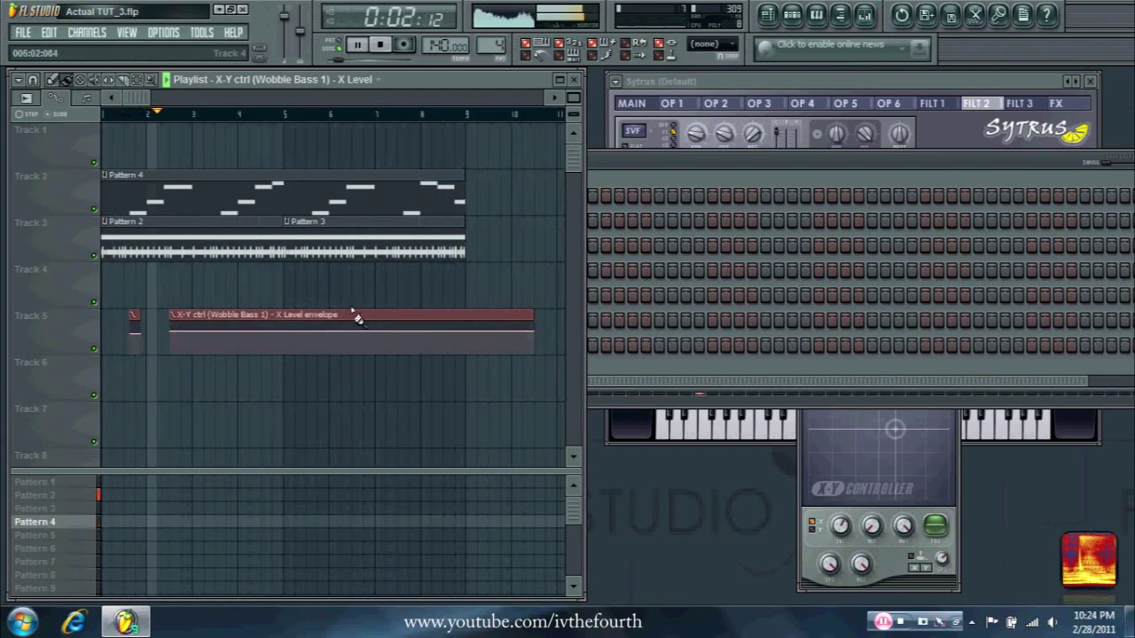
pyautogui.rightClick(385, 314)
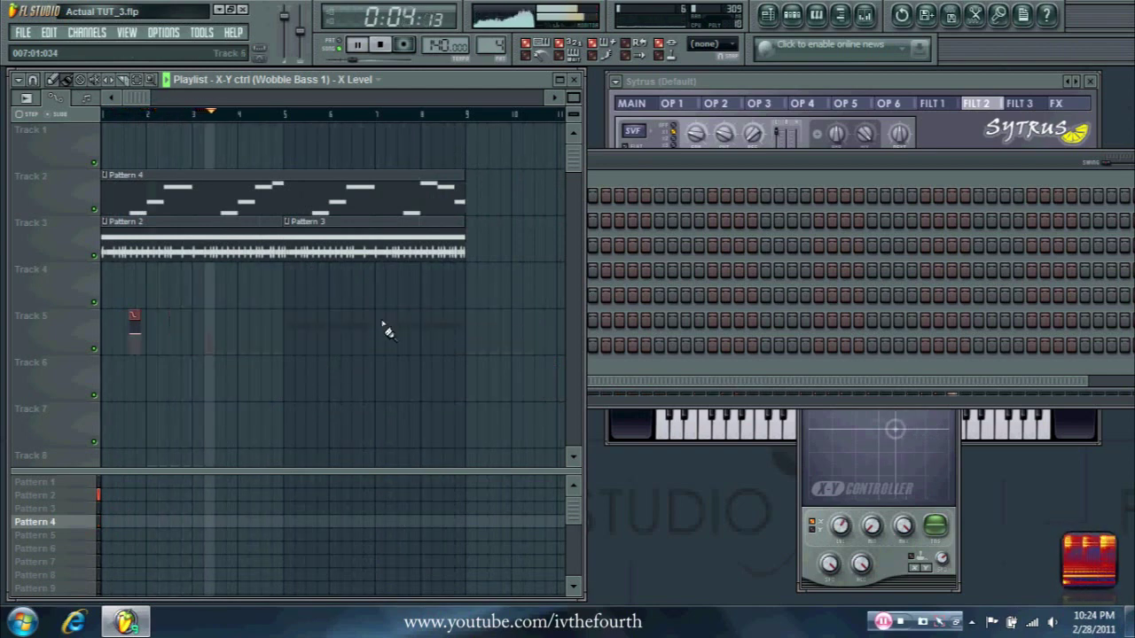
pyautogui.press('space')
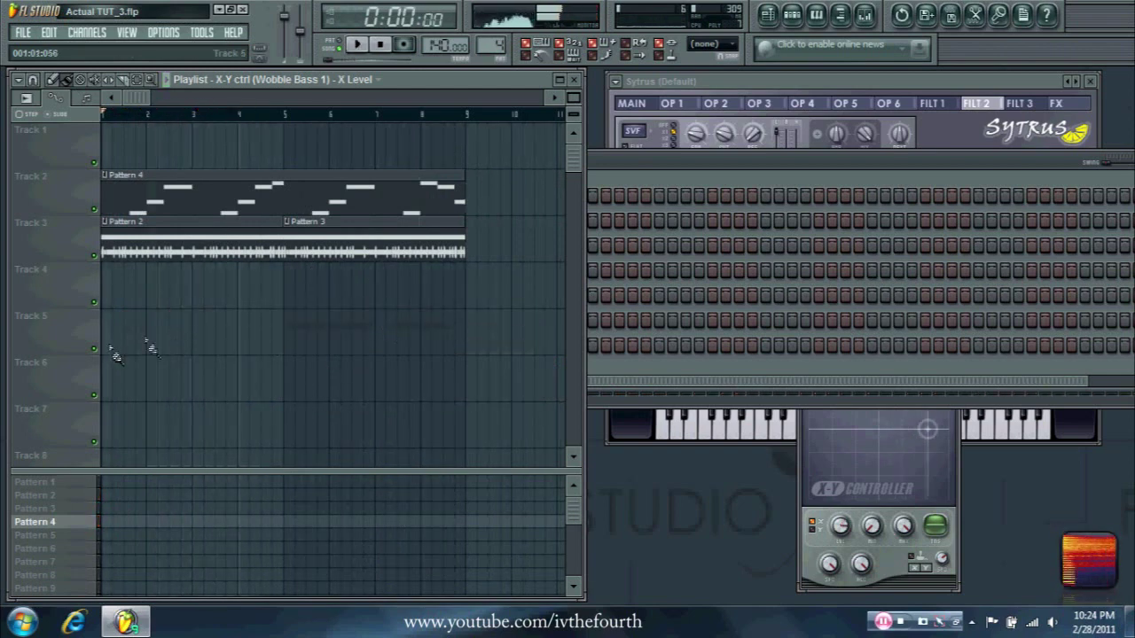
# Step: Open the Layer channel's settings and assign the six X-Y ctrl automation clip channels as its children
pyautogui.click(683, 164)
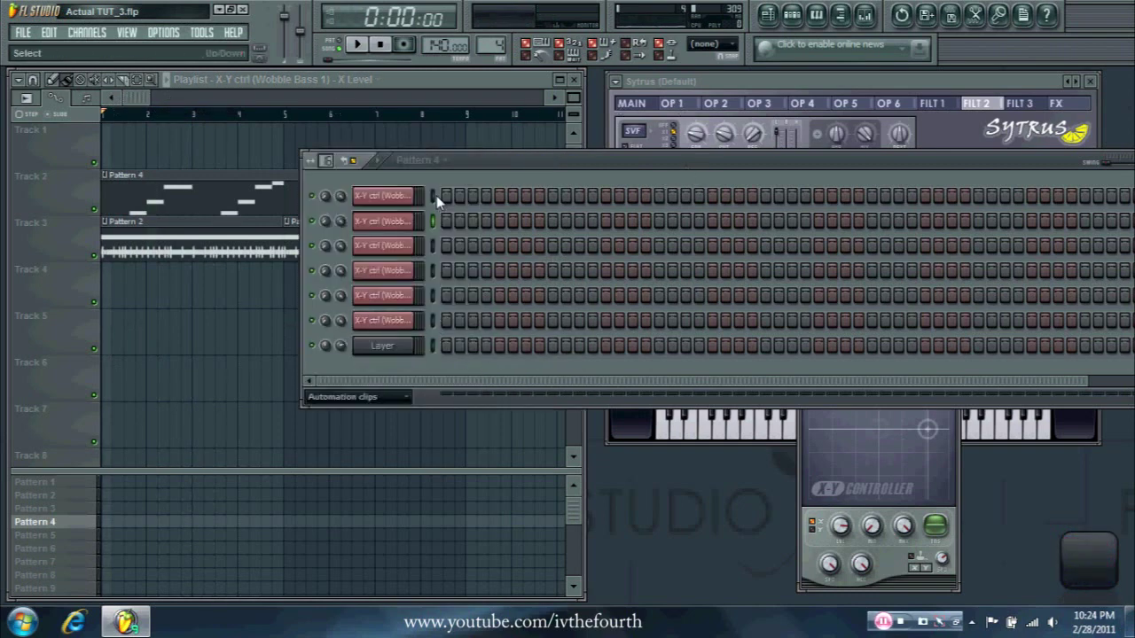
pyautogui.click(410, 347)
pyautogui.moveTo(432, 328); pyautogui.dragTo(758, 124)
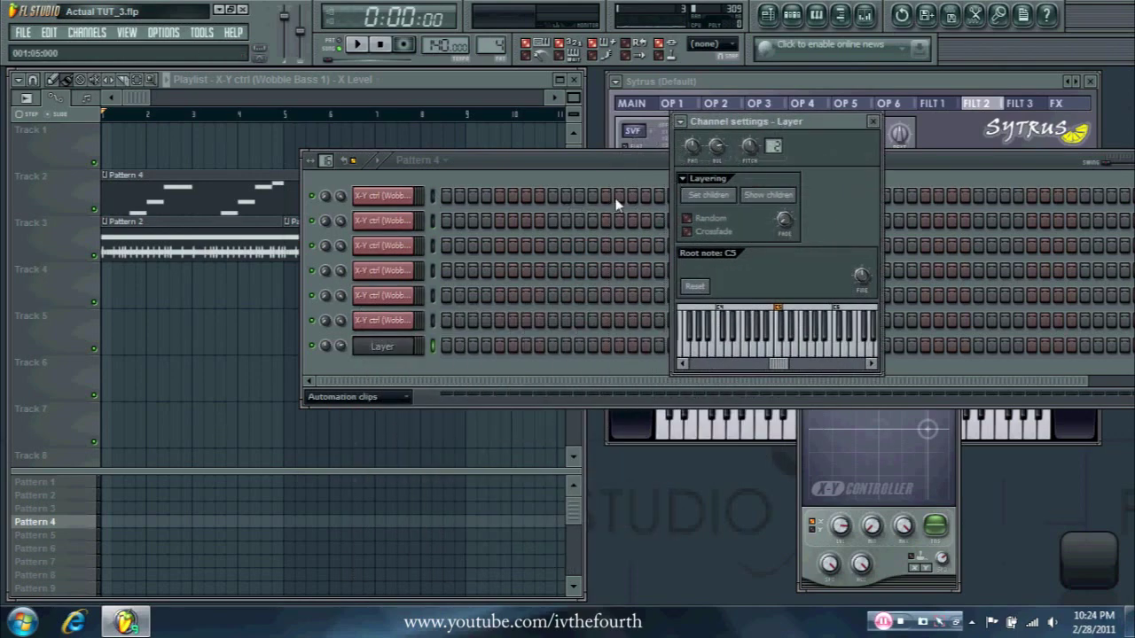
pyautogui.moveTo(433, 196); pyautogui.dragTo(434, 222)
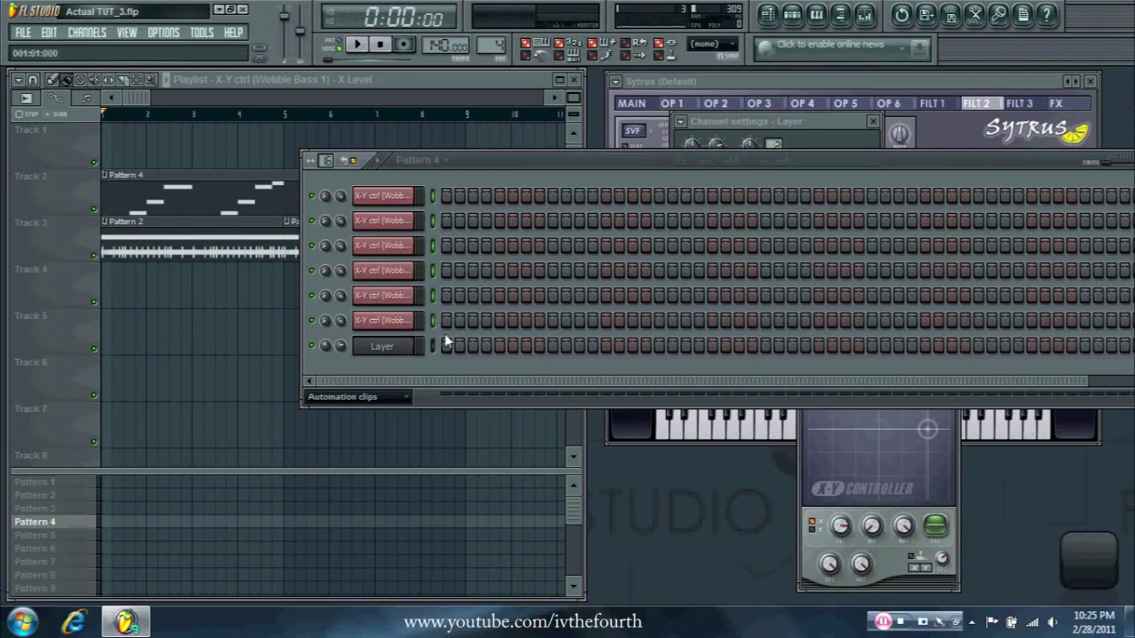
pyautogui.click(381, 398)
pyautogui.click(365, 419)
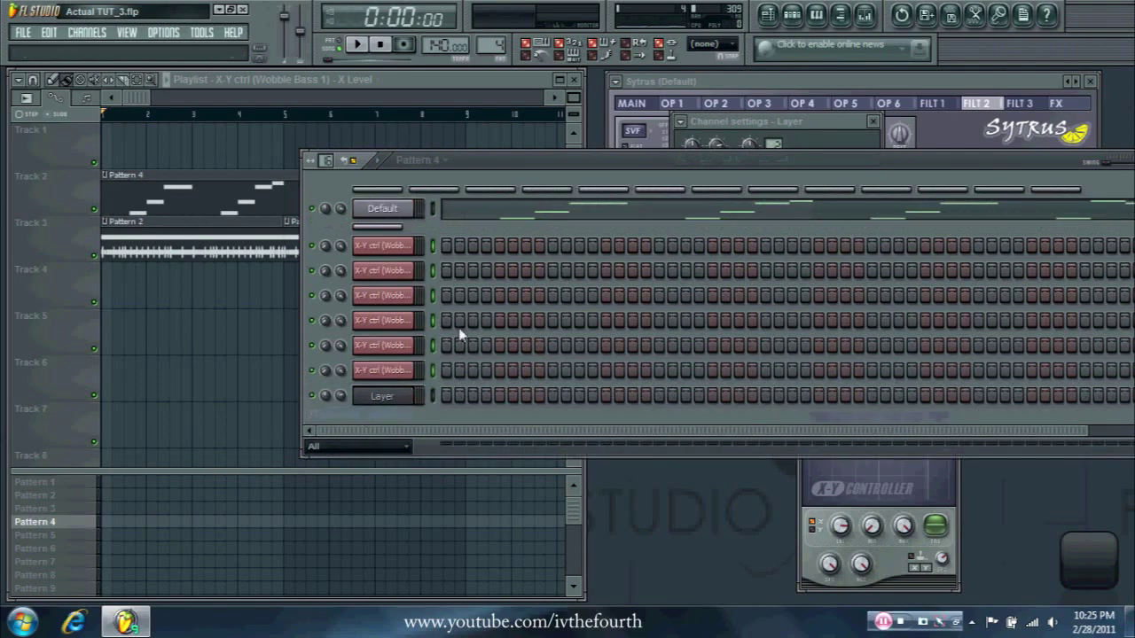
pyautogui.click(786, 120)
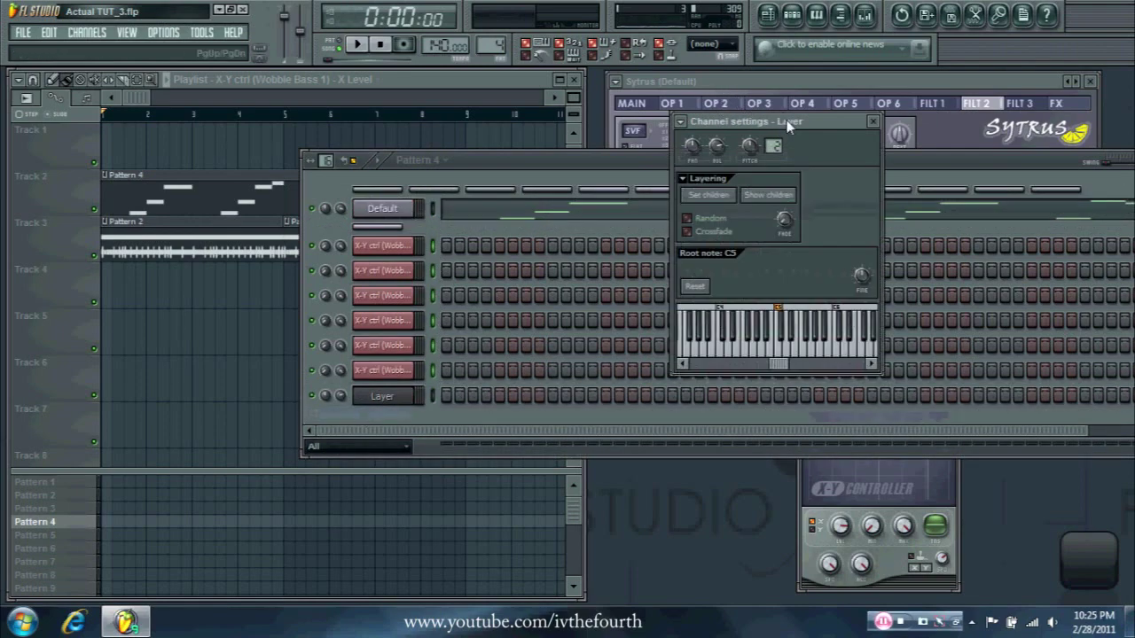
pyautogui.click(709, 197)
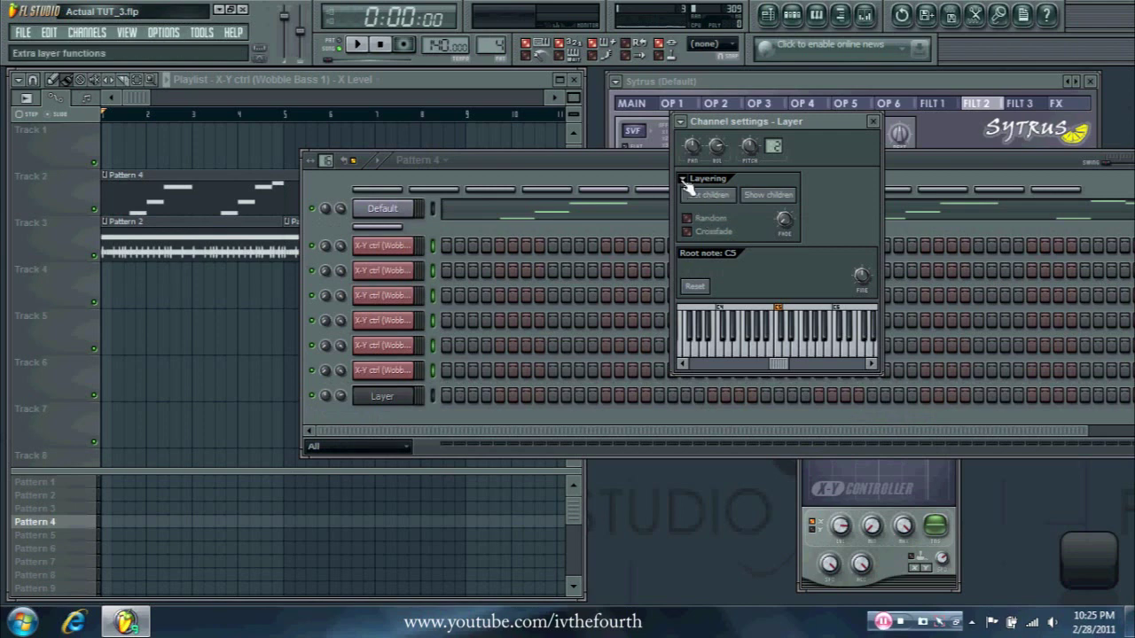
# Step: Split the Layer's children so that each key triggers one automation clip, and close the Layer settings
pyautogui.click(682, 180)
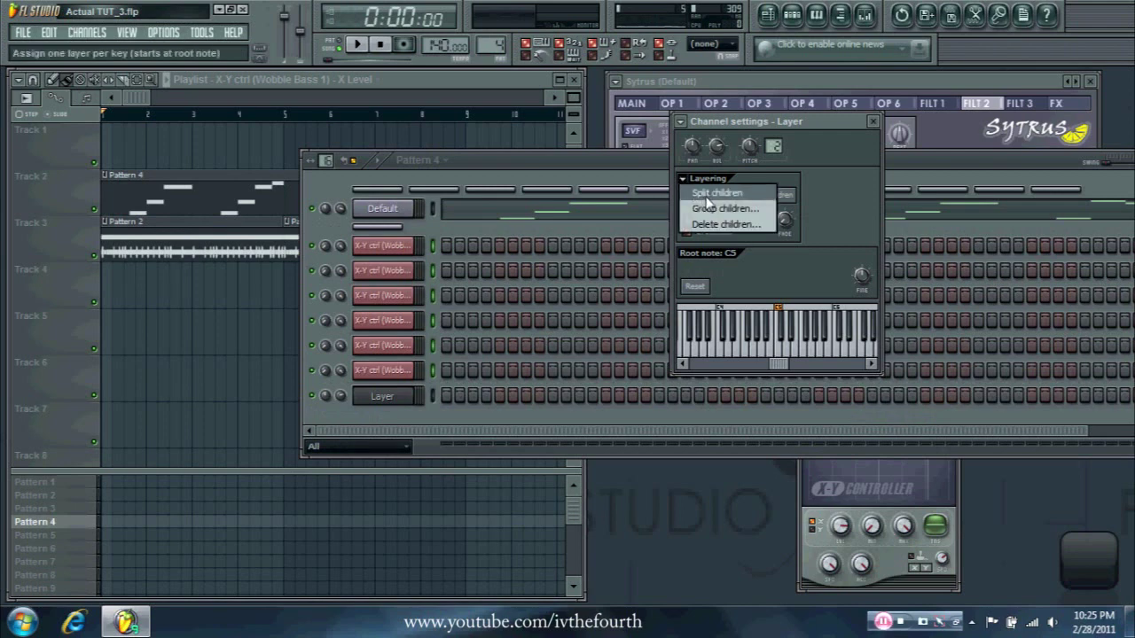
pyautogui.click(707, 199)
pyautogui.click(872, 121)
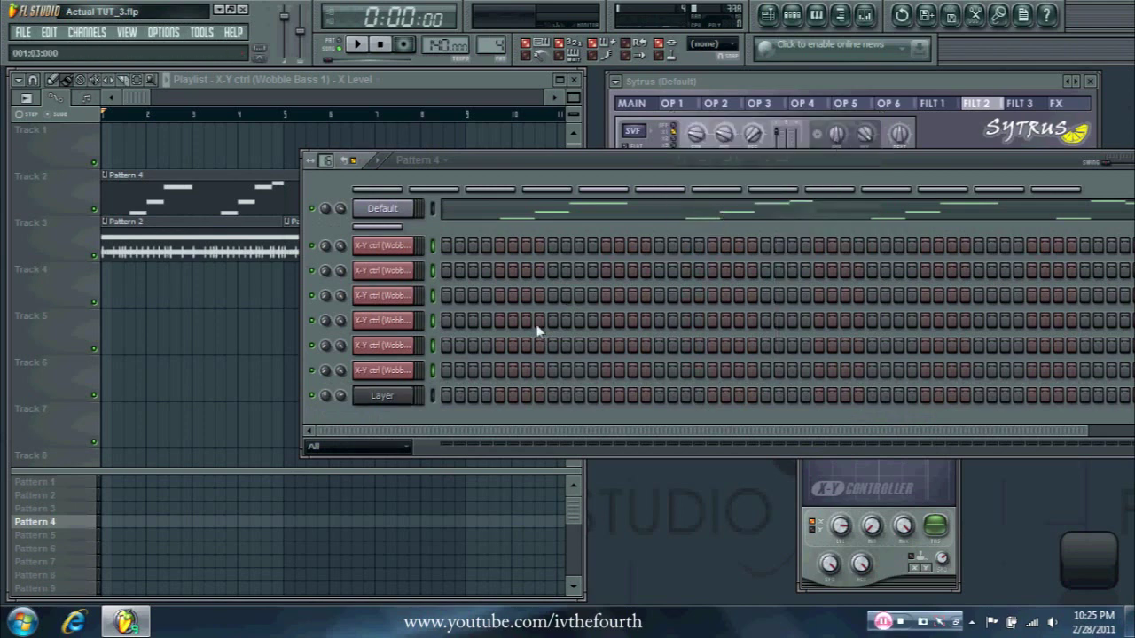
# Step: Reopen the Layer settings beside the X-Y Controller, audition the split keys and close the settings
pyautogui.click(399, 397)
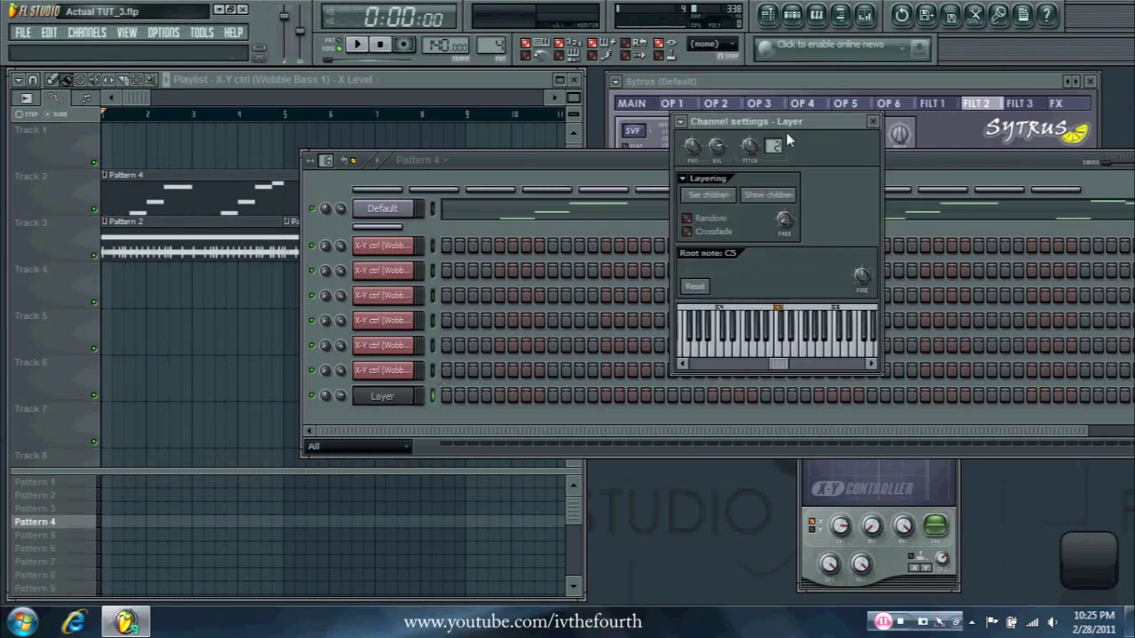
pyautogui.moveTo(751, 125); pyautogui.dragTo(456, 131)
pyautogui.click(811, 555)
pyautogui.moveTo(913, 439); pyautogui.dragTo(938, 461)
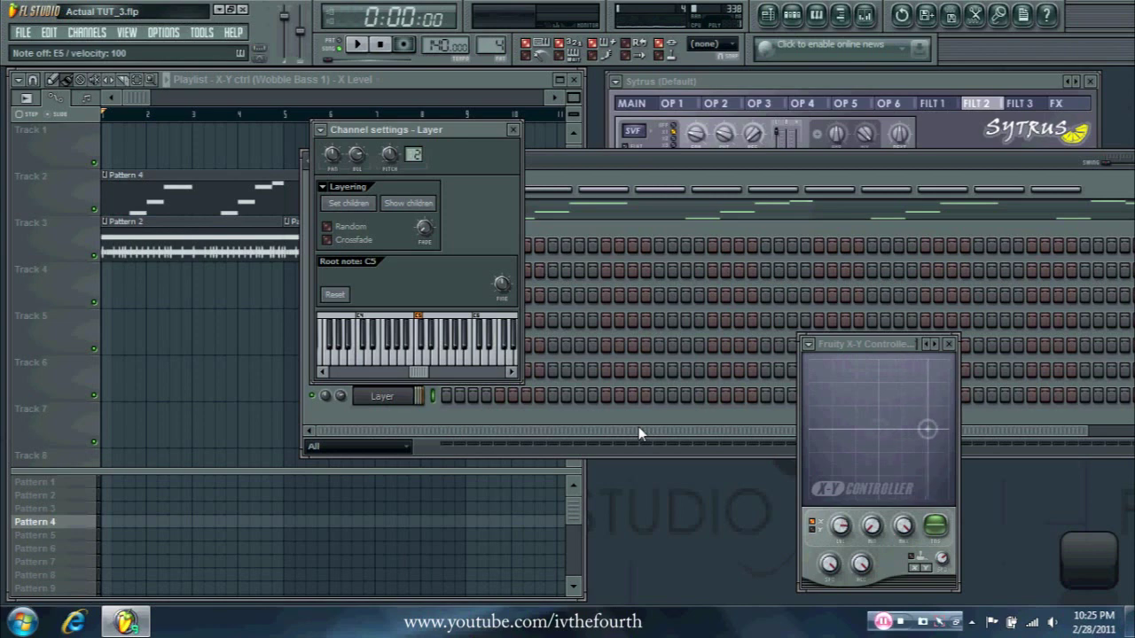
pyautogui.click(516, 130)
# Step: Link the LFO speed of Sytrus's Filter 2 cutoff to the internal controller X-Y ctrl (Wobble Bass 1) - X
pyautogui.moveTo(806, 87); pyautogui.dragTo(789, 78)
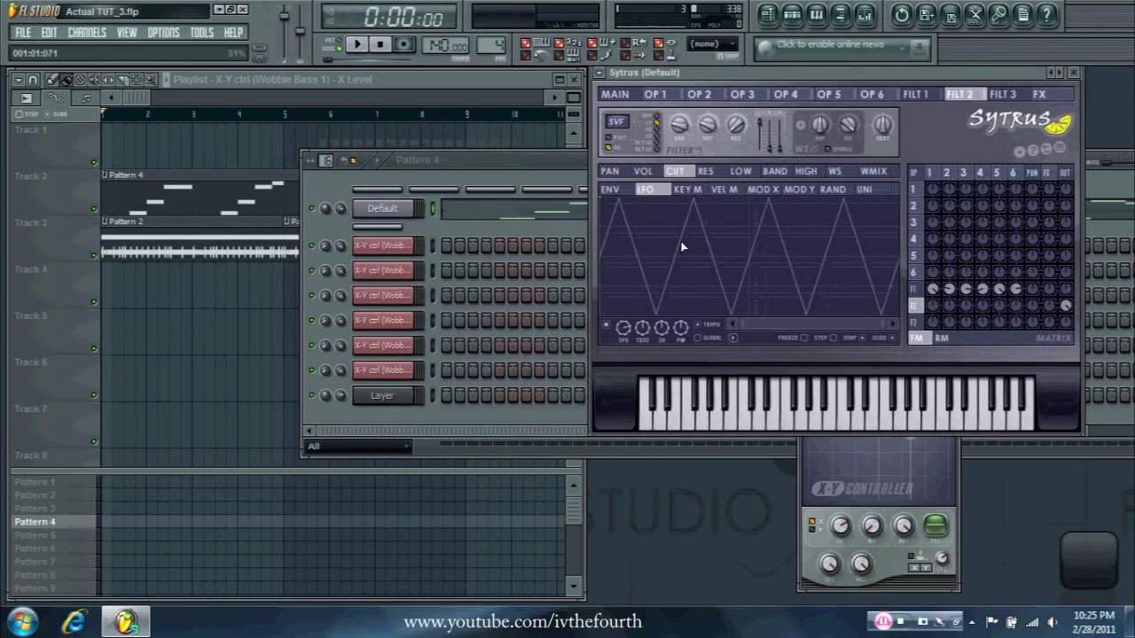
pyautogui.rightClick(624, 330)
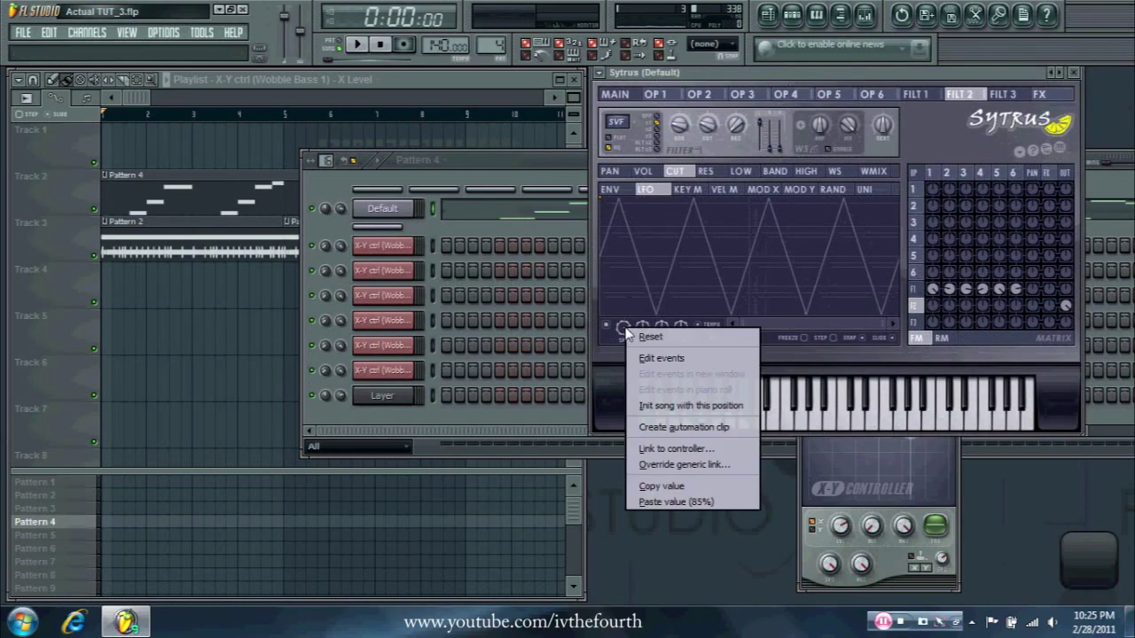
pyautogui.click(672, 449)
pyautogui.click(569, 322)
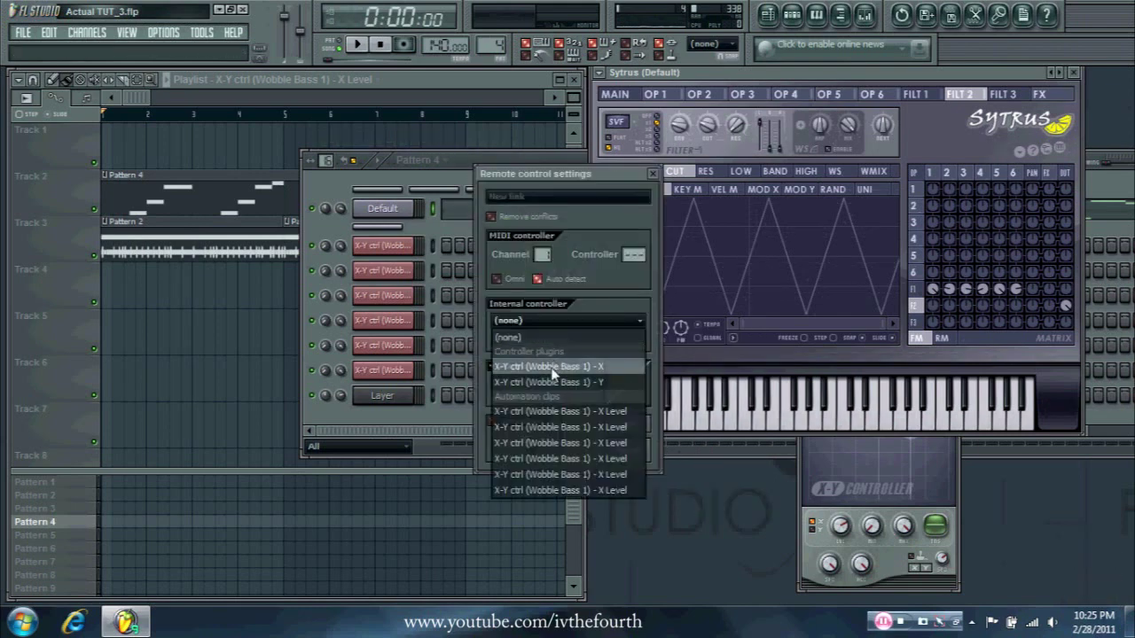
pyautogui.click(594, 369)
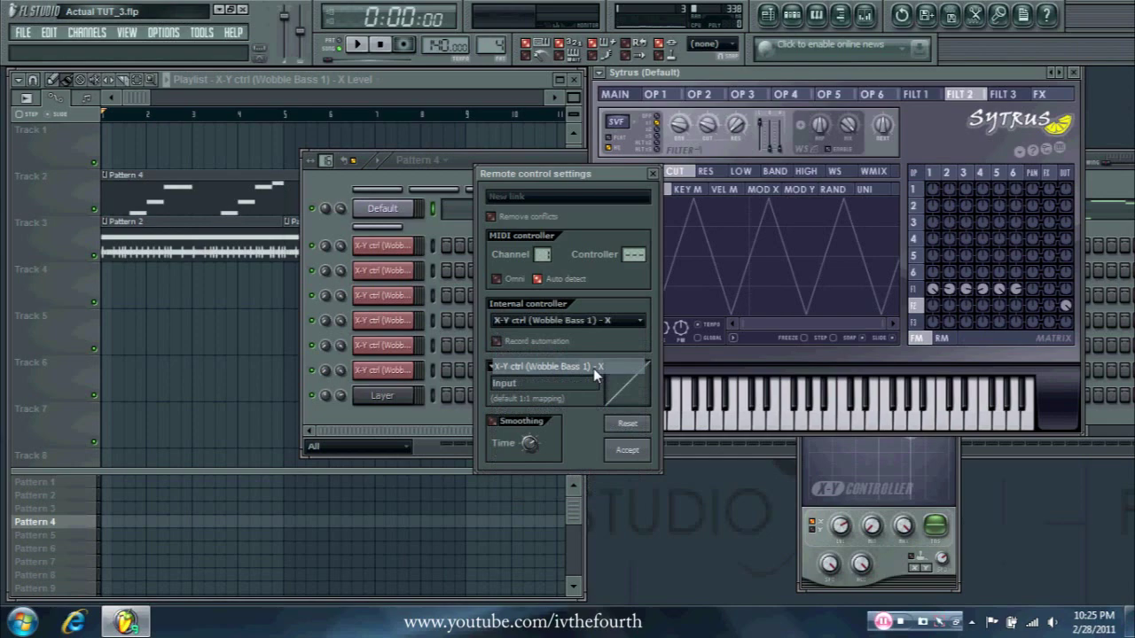
pyautogui.click(640, 459)
pyautogui.click(434, 318)
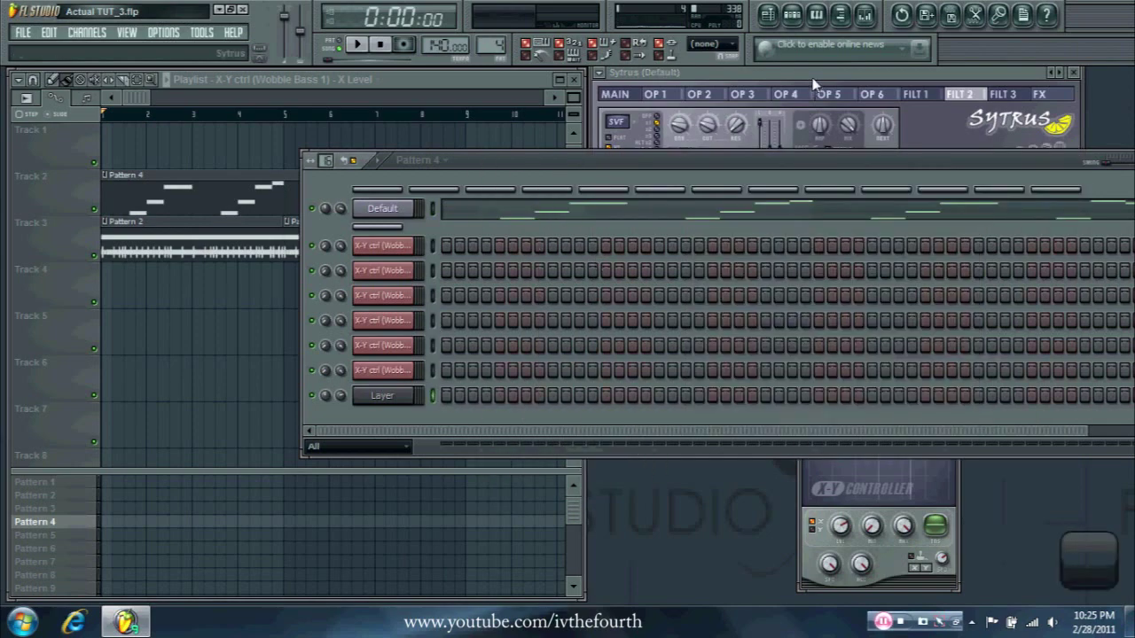
# Step: Rearrange the Sytrus and step sequencer windows, select the Layer channel and open its piano roll for Pattern 4
pyautogui.moveTo(811, 72); pyautogui.dragTo(826, 84)
pyautogui.moveTo(496, 161); pyautogui.dragTo(377, 303)
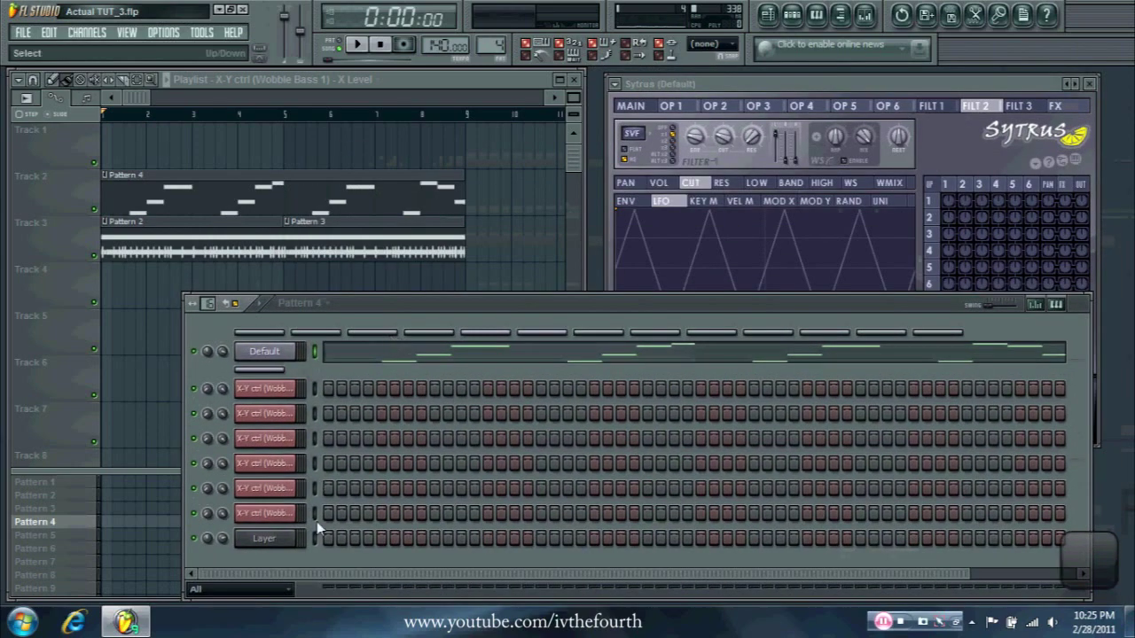
pyautogui.click(327, 538)
pyautogui.moveTo(515, 308); pyautogui.dragTo(555, 264)
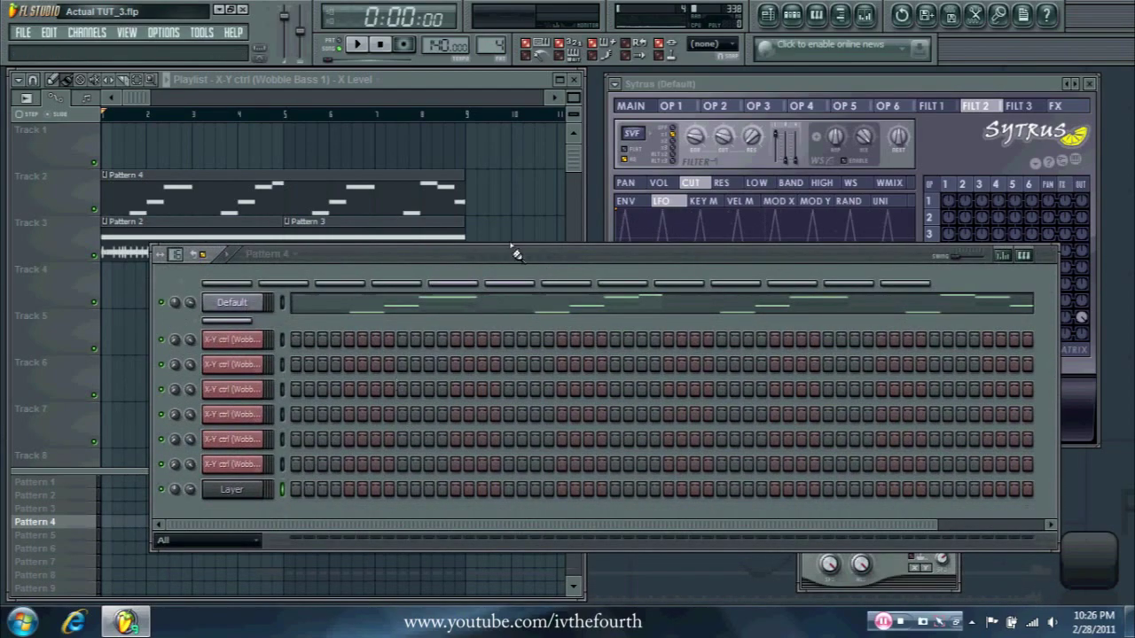
pyautogui.click(816, 15)
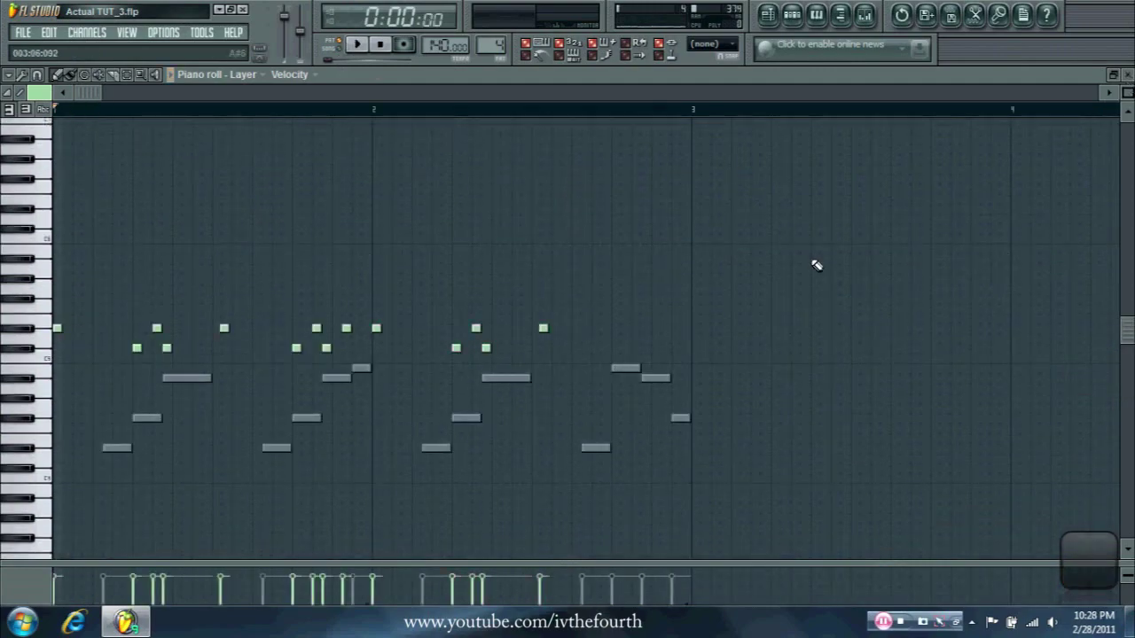
# Step: Play the pattern, try an extra Layer trigger note near the end of bar 2, delete it and stop playback
pyautogui.click(791, 14)
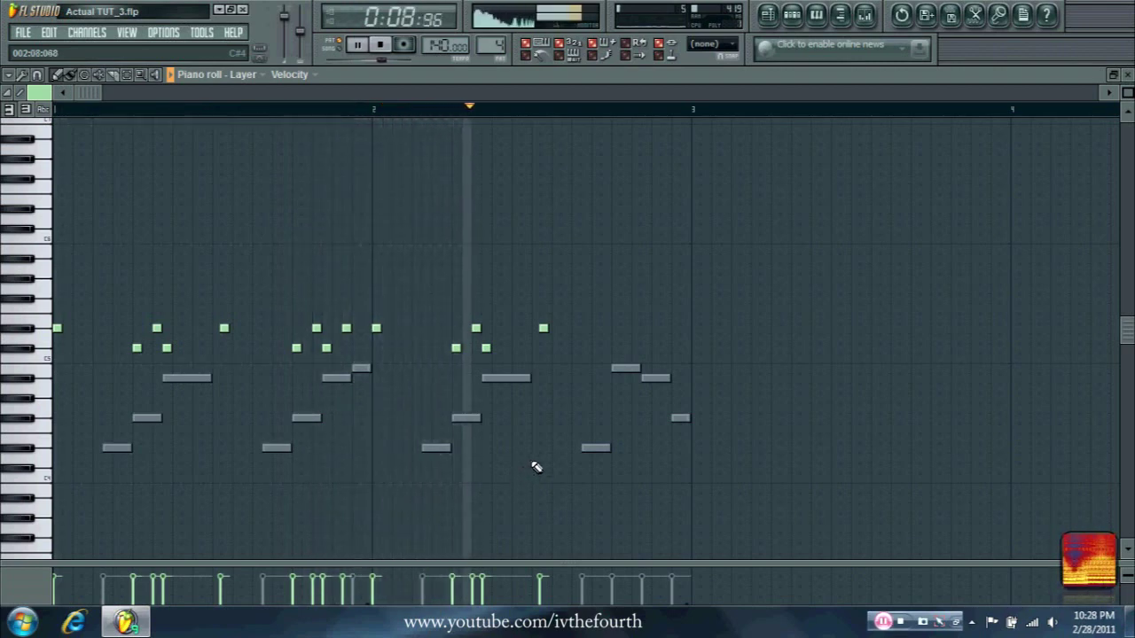
pyautogui.click(608, 311)
pyautogui.moveTo(607, 313); pyautogui.dragTo(632, 325)
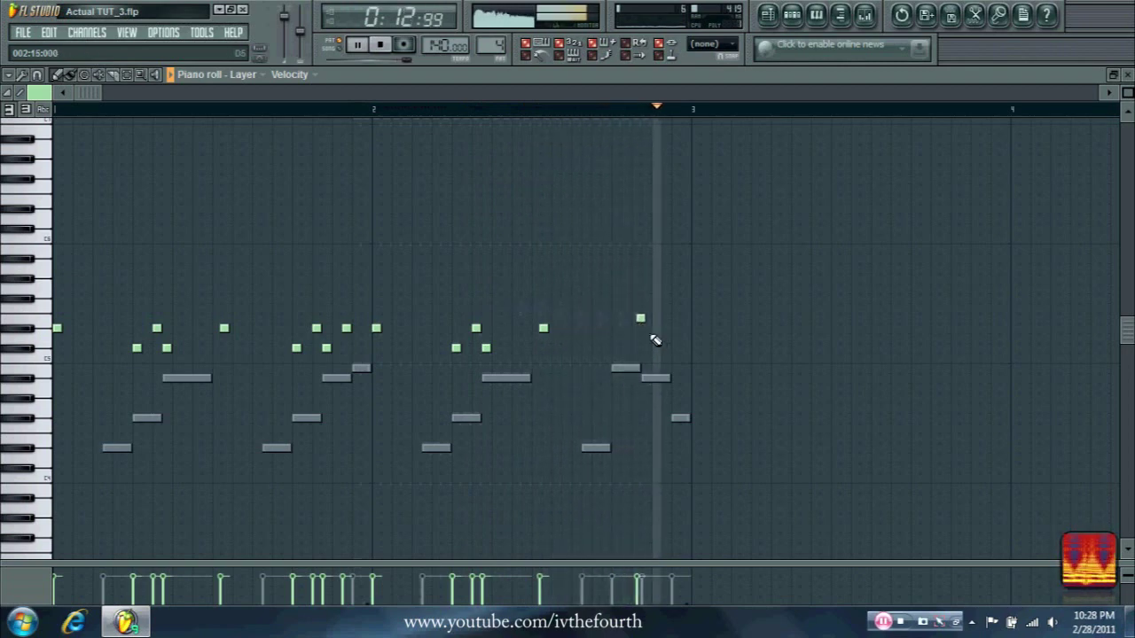
pyautogui.rightClick(637, 319)
pyautogui.press('space')
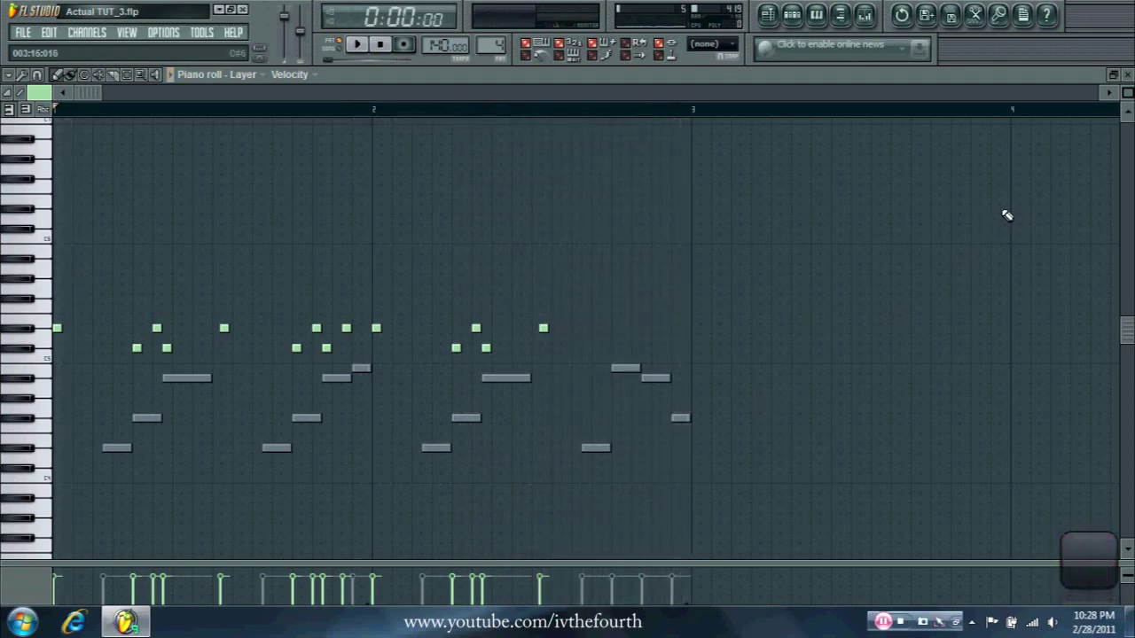
# Step: Close the piano roll, check the X-Y Controller and the LFO speed on Sytrus's Filter 2, and close Sytrus
pyautogui.click(1128, 76)
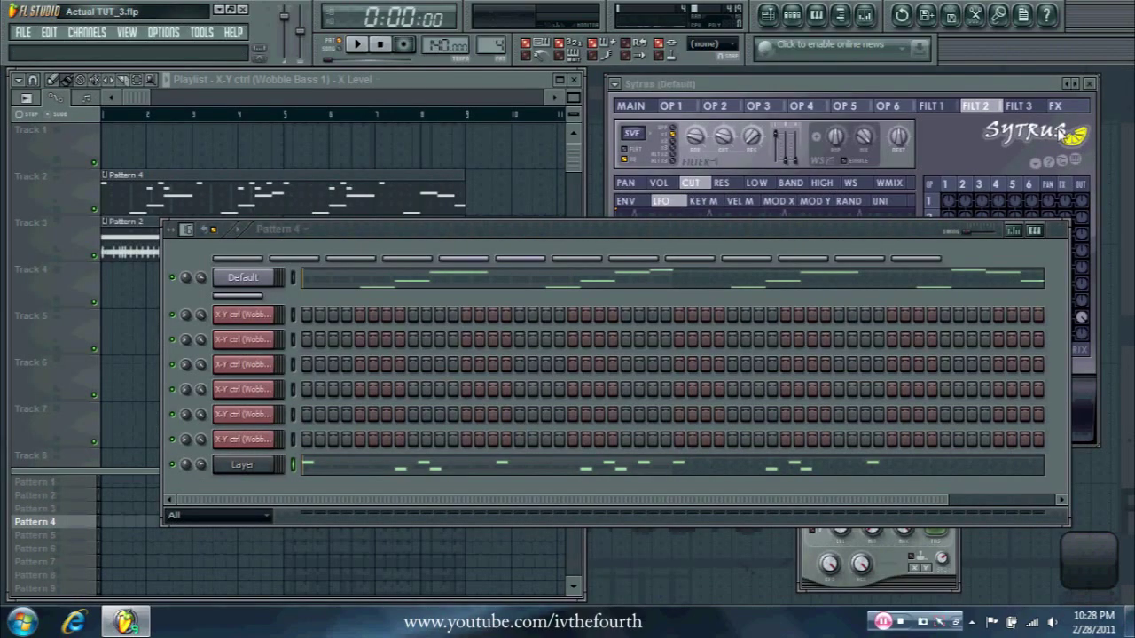
pyautogui.moveTo(556, 232); pyautogui.dragTo(535, 241)
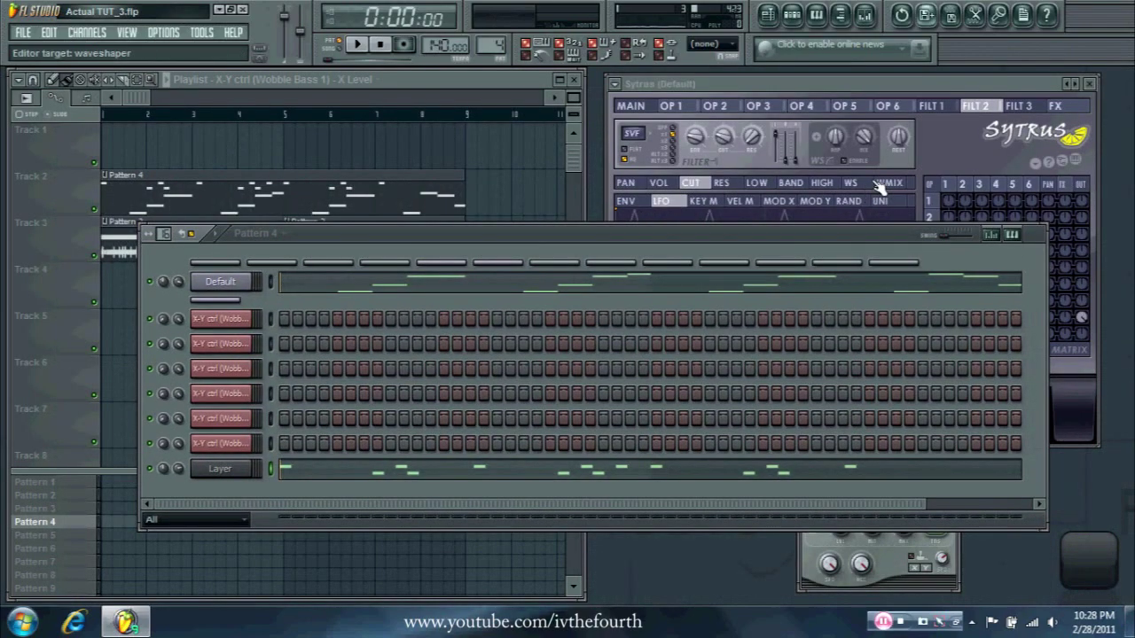
pyautogui.click(886, 545)
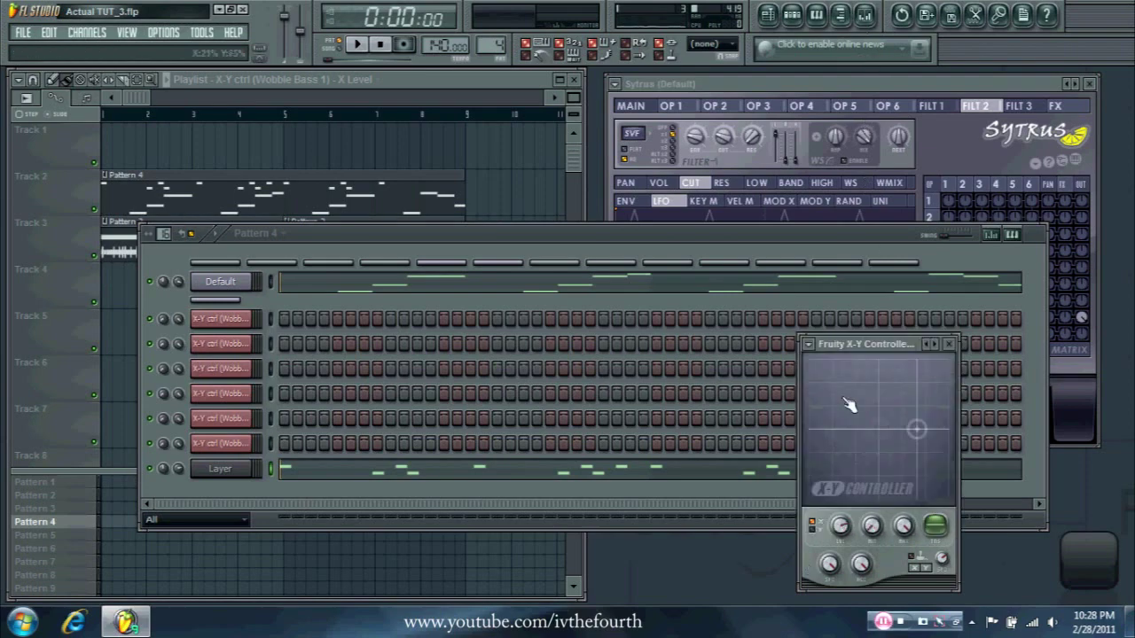
pyautogui.click(834, 86)
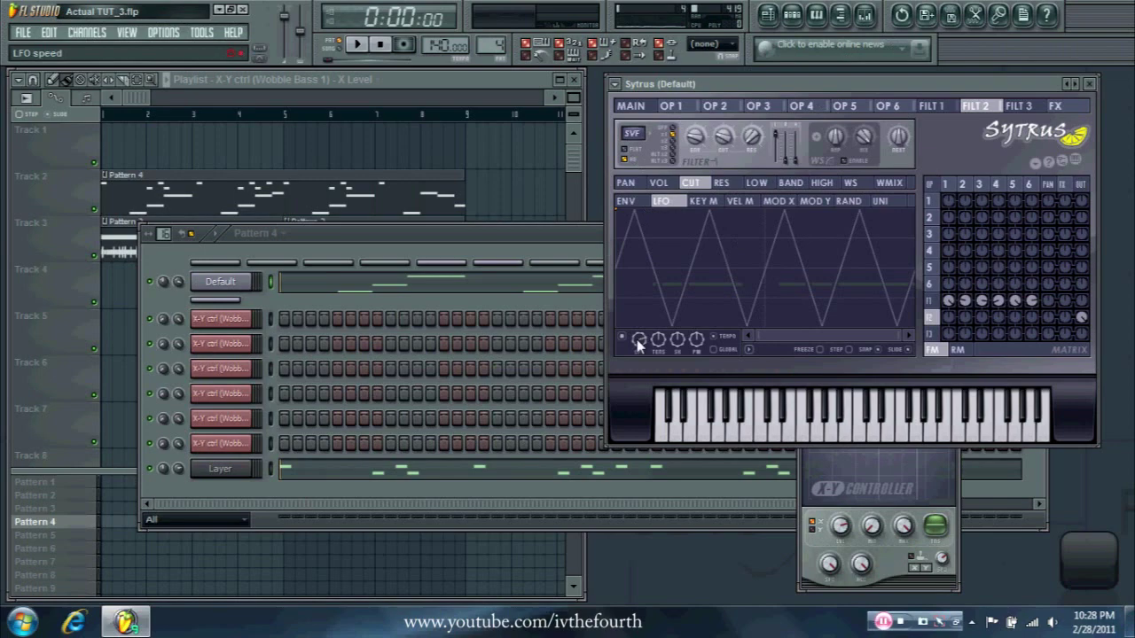
pyautogui.click(1094, 83)
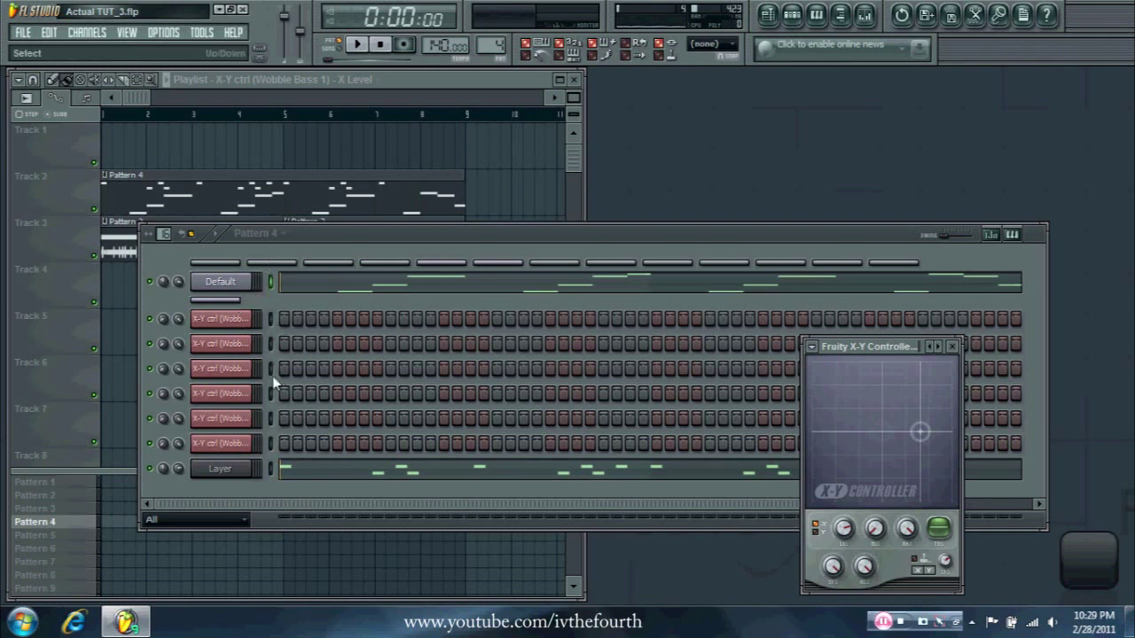
# Step: Unzip the Wobble Bass 1 channel in the step sequencer and open its Sytrus plugin
pyautogui.click(235, 309)
pyautogui.rightClick(233, 312)
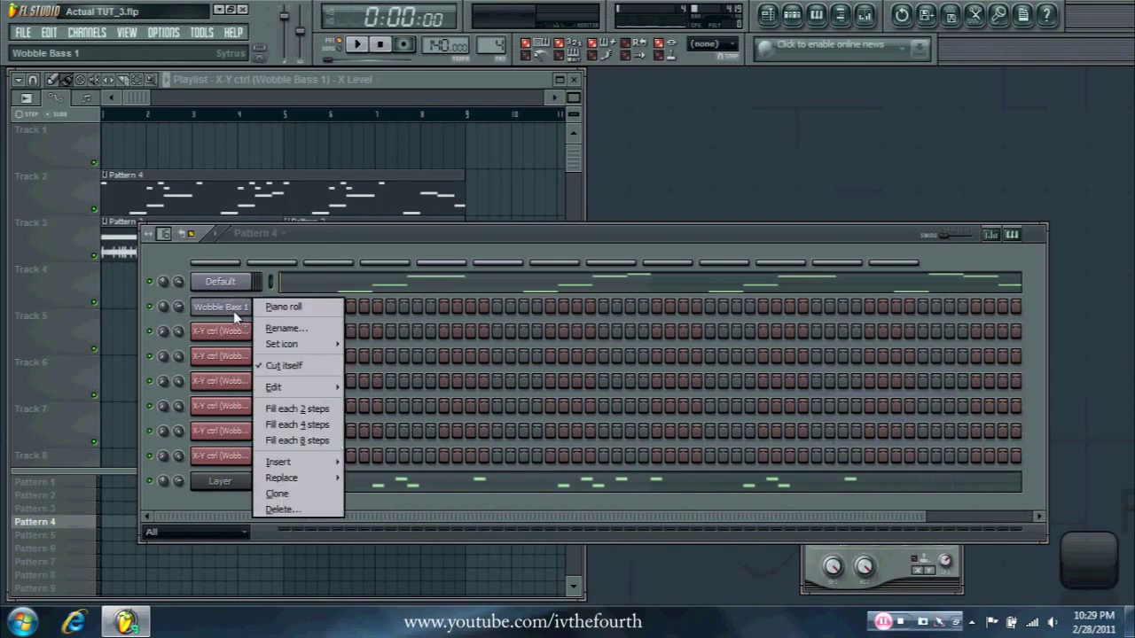
pyautogui.click(233, 311)
pyautogui.click(338, 189)
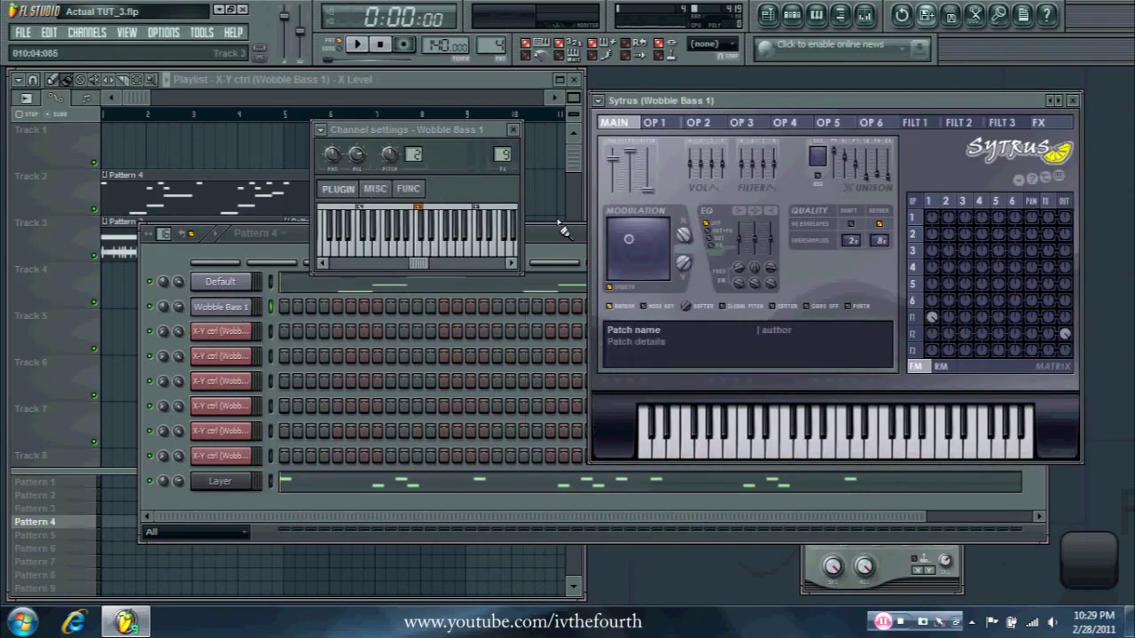
pyautogui.click(608, 130)
pyautogui.moveTo(749, 106); pyautogui.dragTo(485, 115)
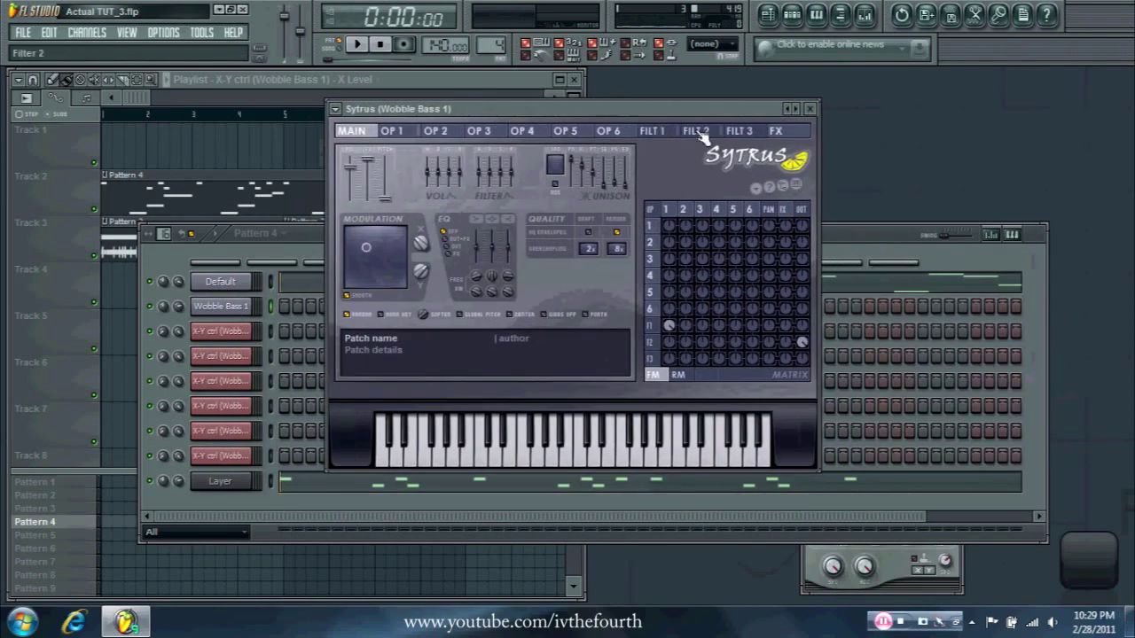
# Step: Link the LFO speed of the cutoff on Sytrus's Filter 2 to X-Y ctrl (Wobble Bass 1) - X and close Sytrus
pyautogui.click(656, 130)
pyautogui.click(694, 130)
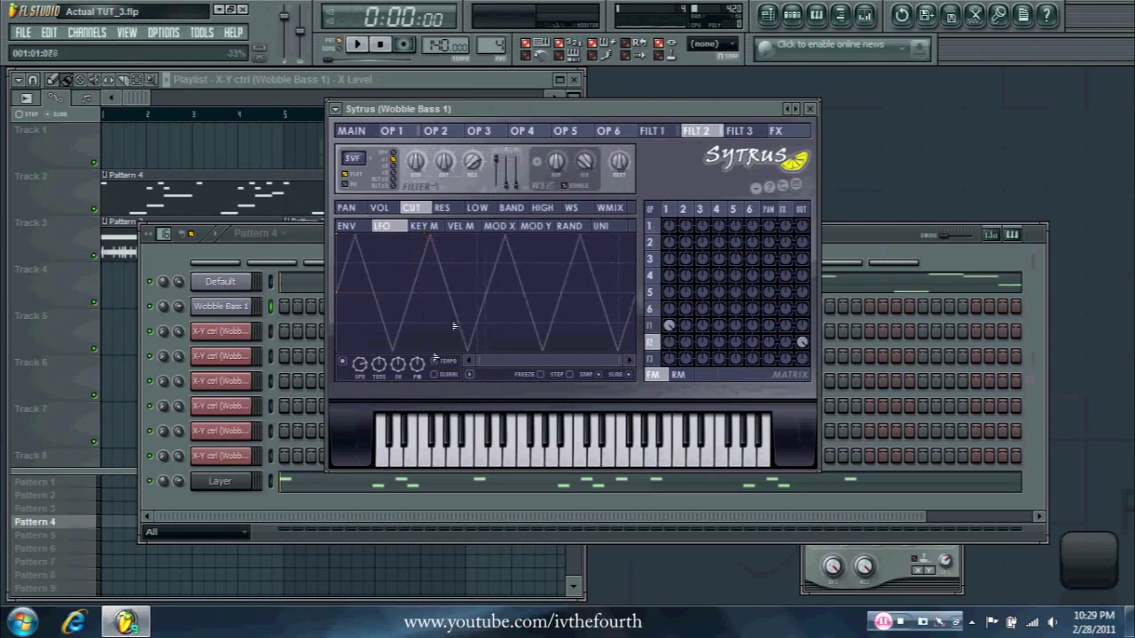
pyautogui.moveTo(359, 366); pyautogui.dragTo(360, 372)
pyautogui.rightClick(361, 372)
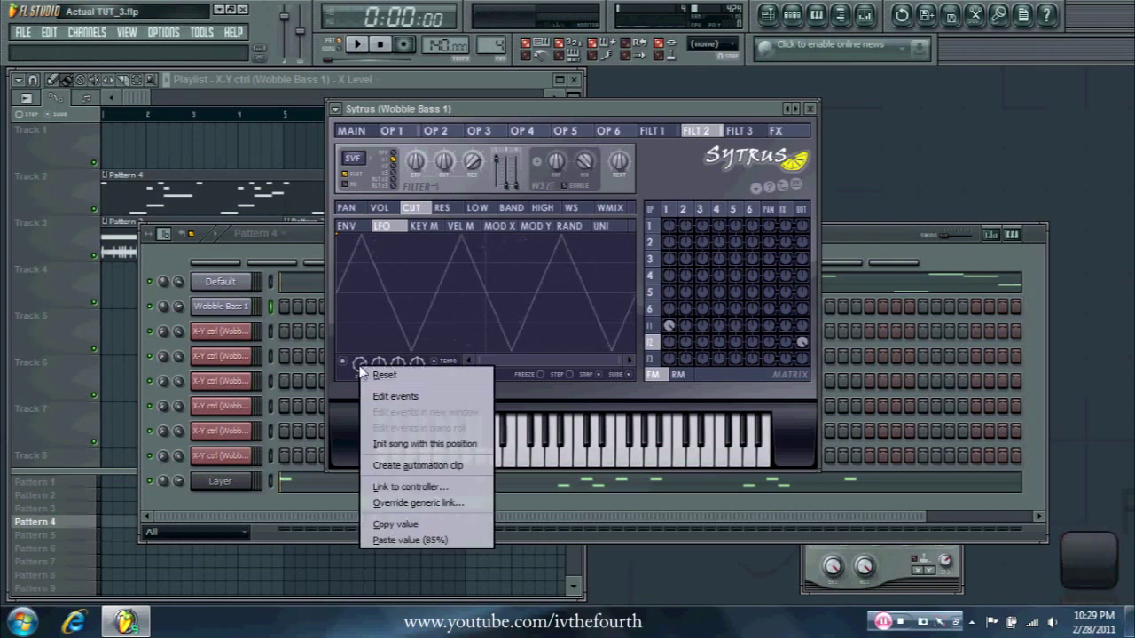
pyautogui.click(434, 489)
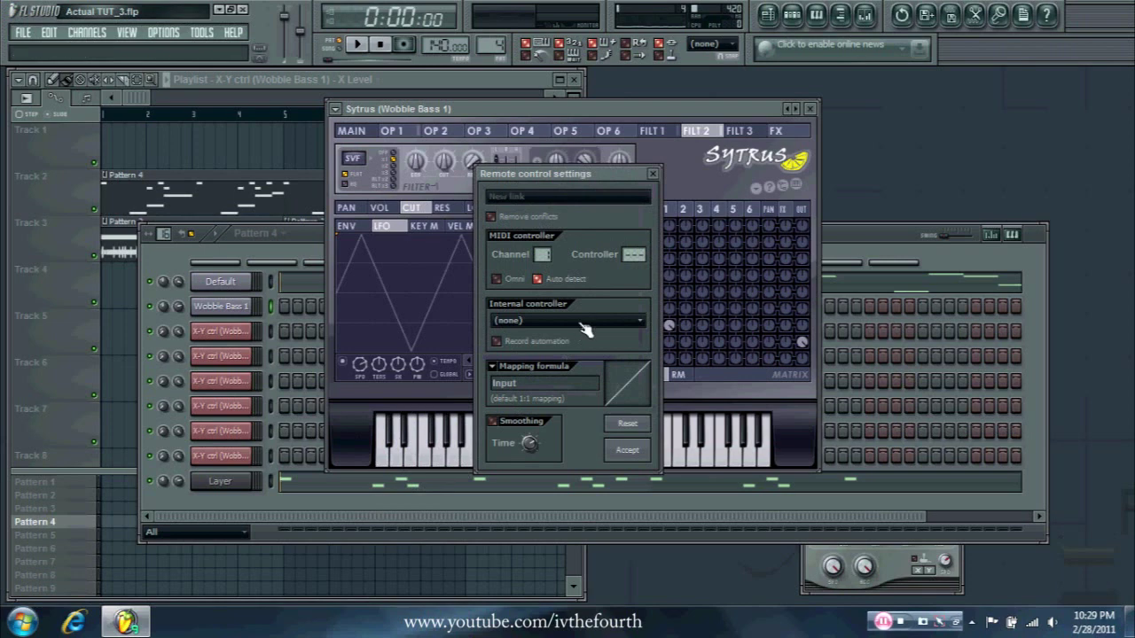
pyautogui.click(501, 327)
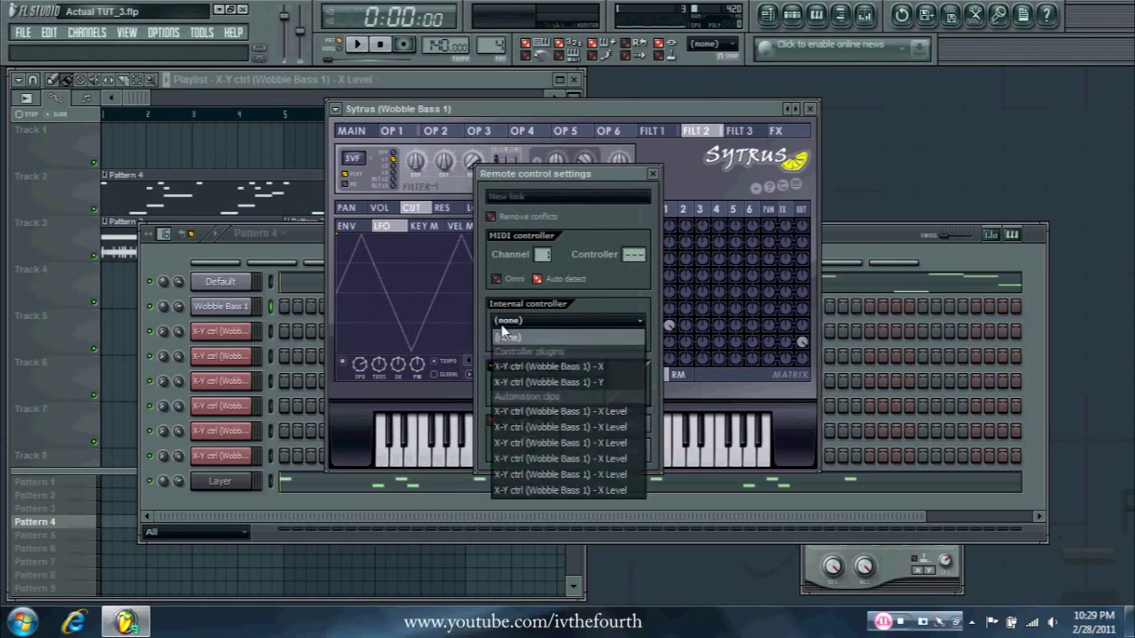
pyautogui.click(581, 369)
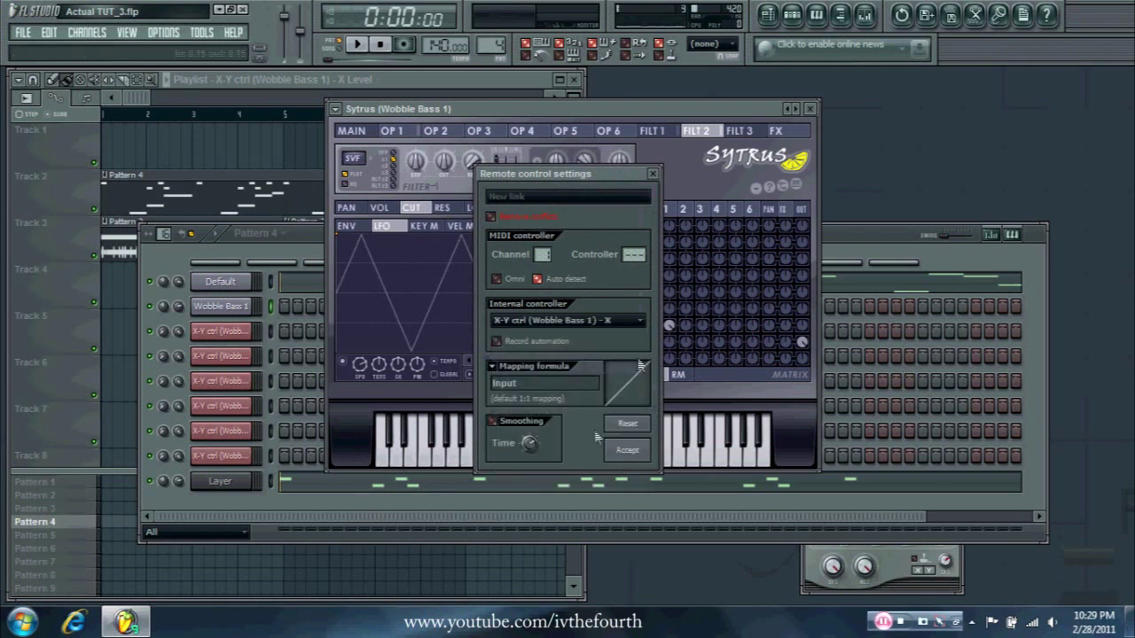
pyautogui.click(628, 452)
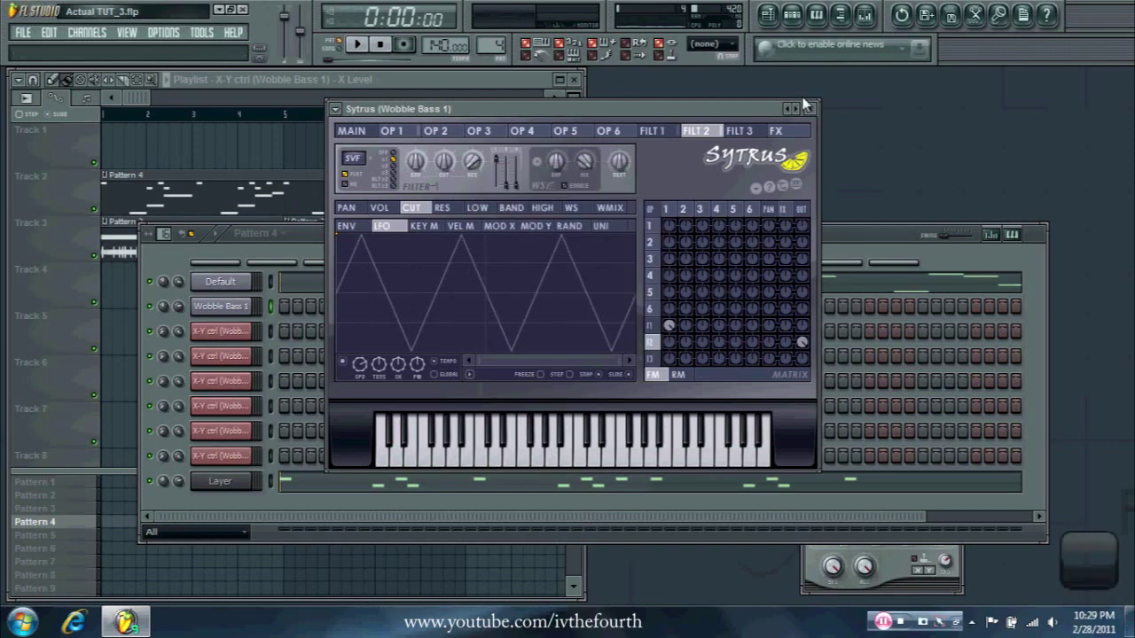
pyautogui.click(809, 108)
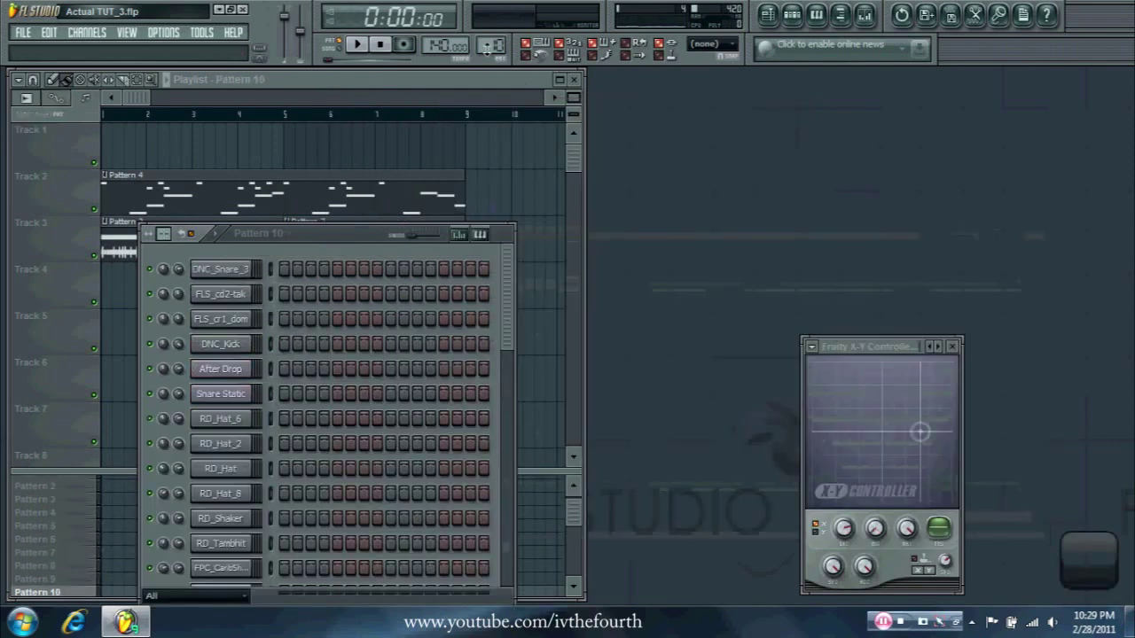
# Step: Test-play a single trigger step on Layer and on Wobble Bass 1 in the empty Pattern 10, clearing the steps after stopping
pyautogui.moveTo(360, 239); pyautogui.dragTo(546, 94)
pyautogui.scroll(-3, 496, 512)
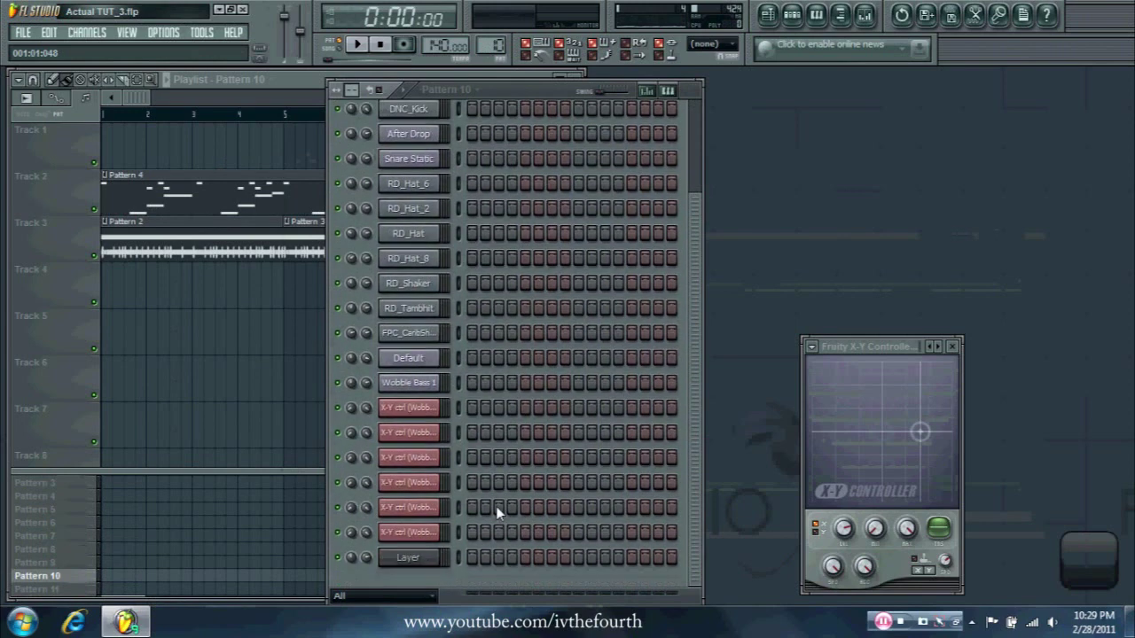
pyautogui.click(353, 46)
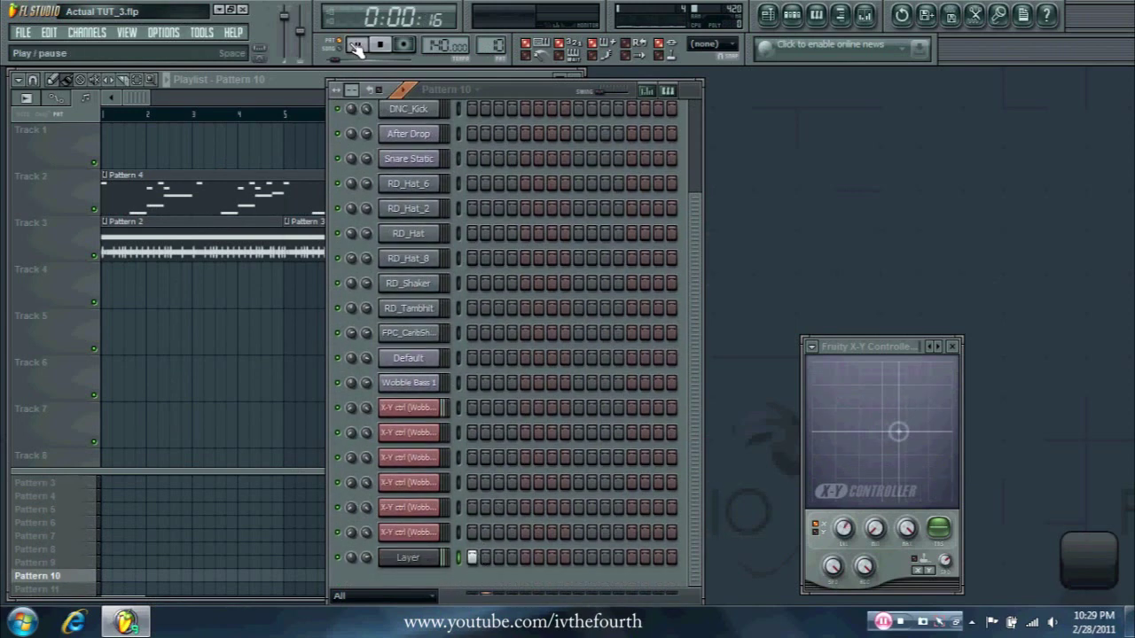
pyautogui.click(355, 48)
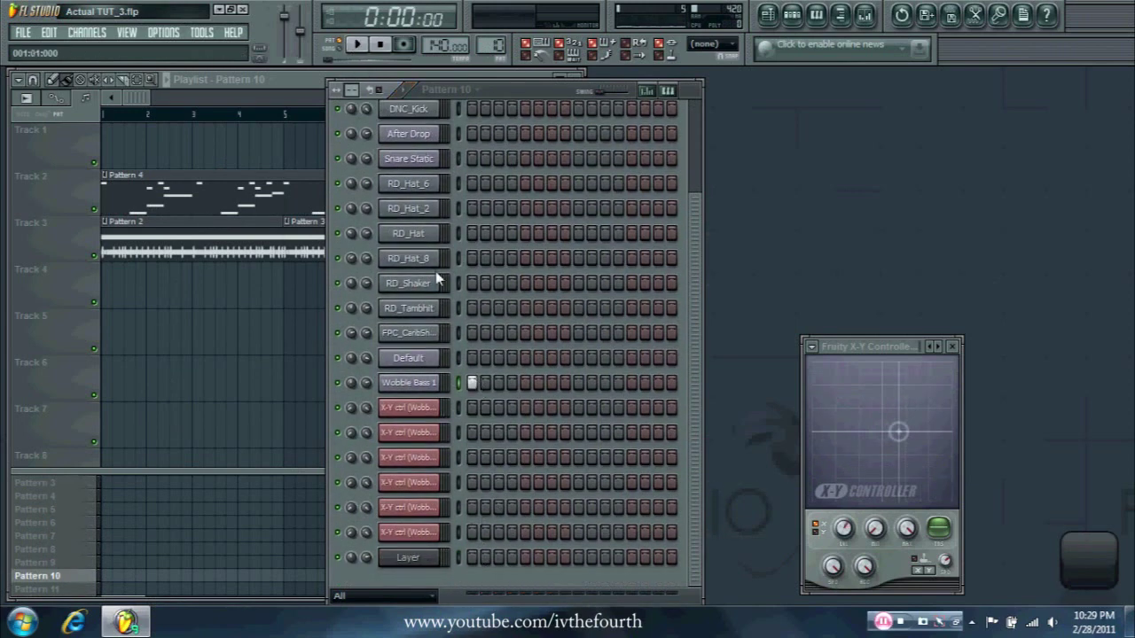
pyautogui.click(356, 48)
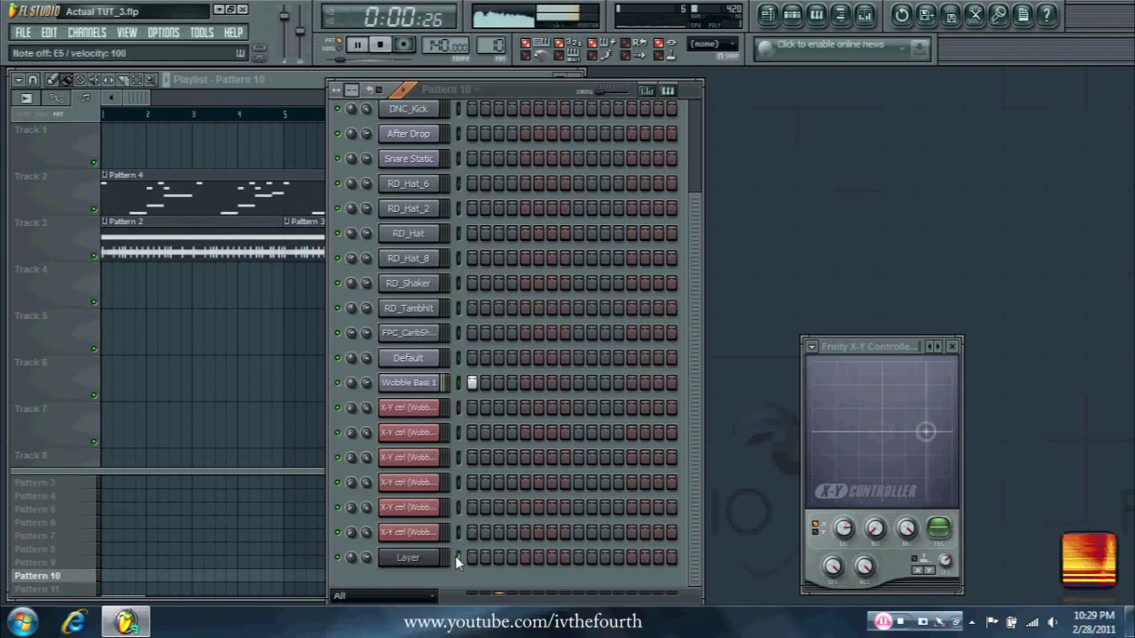
pyautogui.press('space')
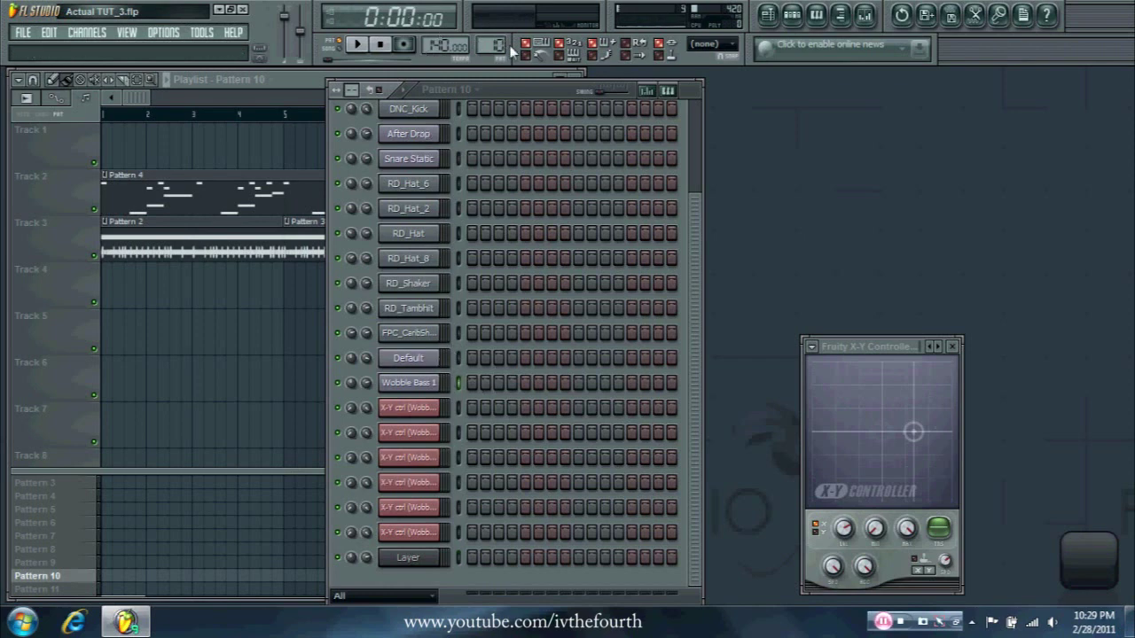
# Step: Switch to Pattern 5, unzip the Wobble Bass 1 channel and cut the Default channel's notes
pyautogui.scroll(6, 492, 46)
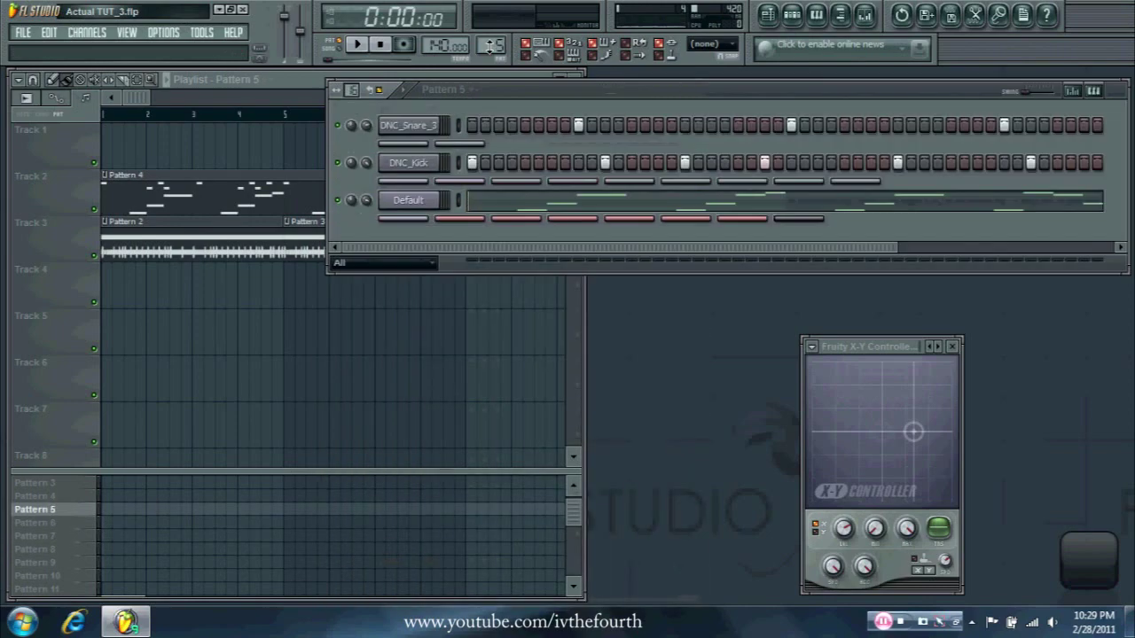
pyautogui.scroll(-1, 492, 45)
pyautogui.rightClick(439, 201)
pyautogui.moveTo(491, 283)
pyautogui.click(571, 287)
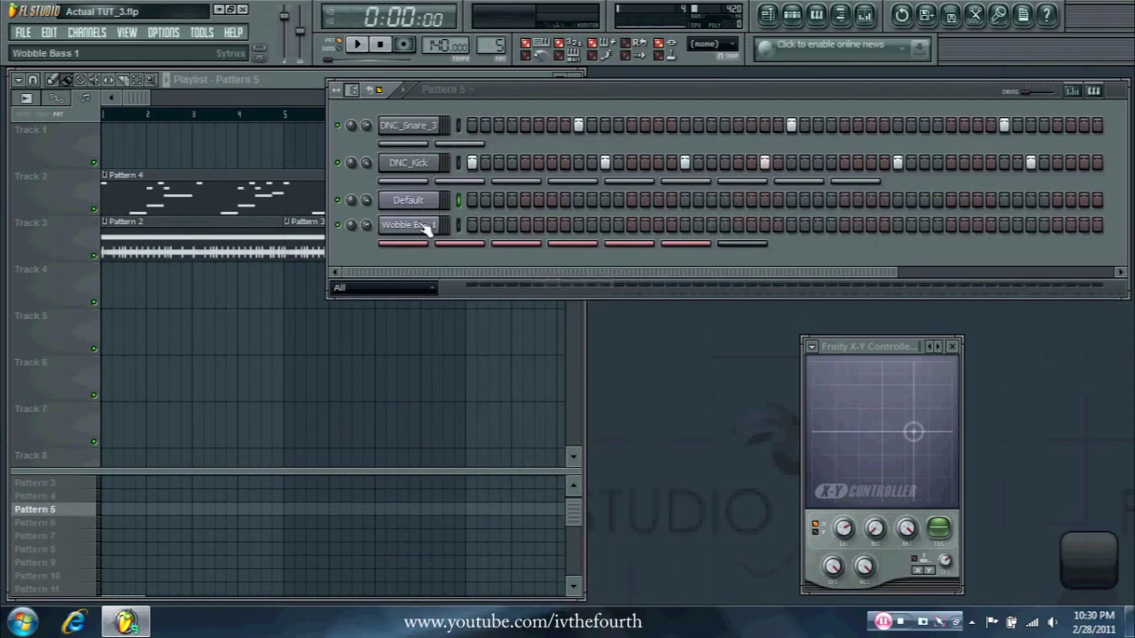
# Step: Switch to Pattern 4, unzip Wobble Bass 1 and move the Default channel's notes onto it by cutting and pasting
pyautogui.scroll(1, 492, 45)
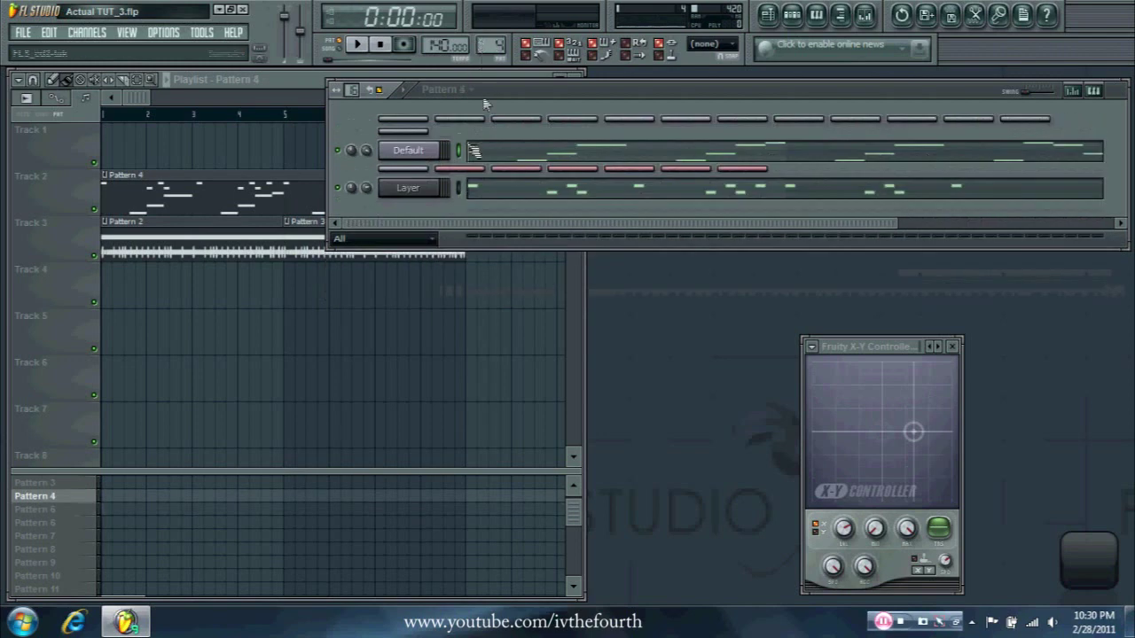
pyautogui.rightClick(416, 151)
pyautogui.moveTo(460, 229)
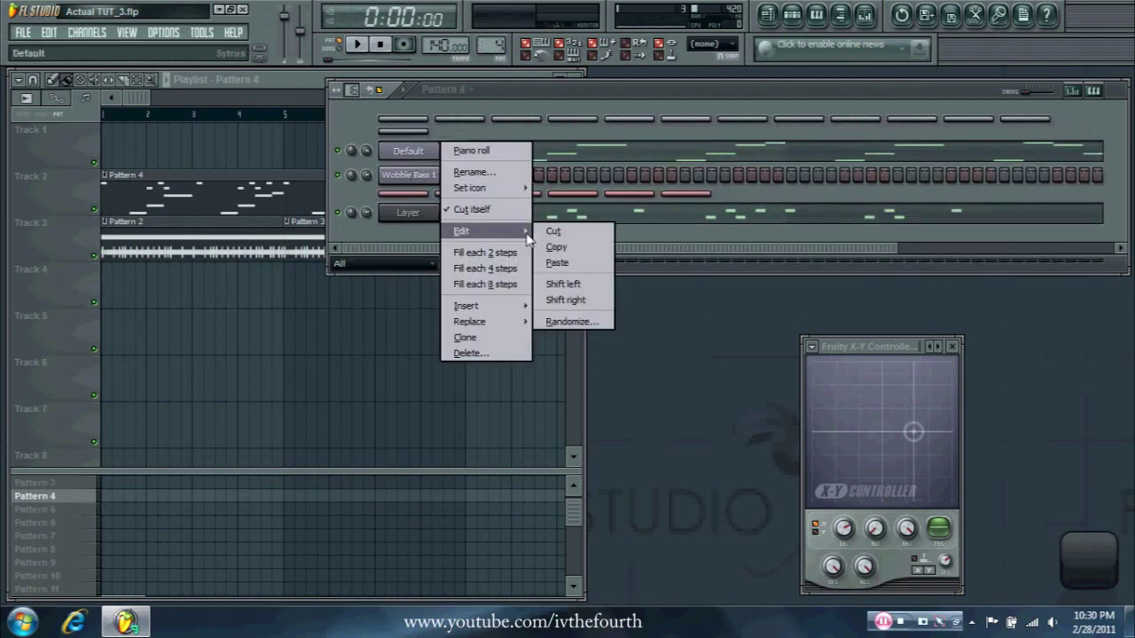
pyautogui.click(546, 230)
pyautogui.rightClick(439, 174)
pyautogui.moveTo(465, 249)
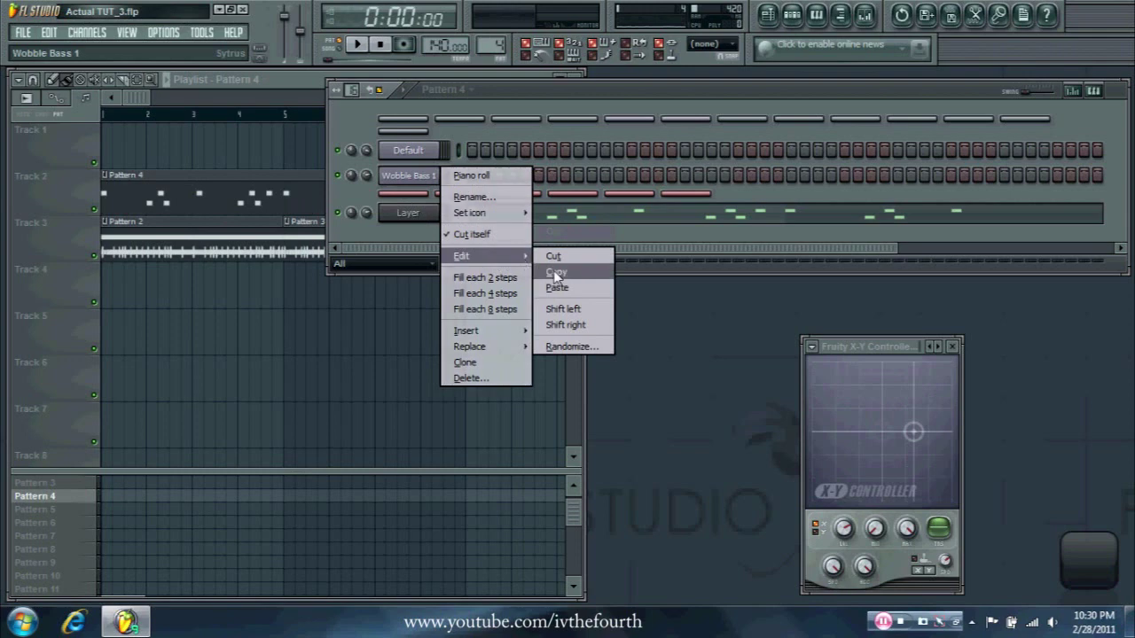
pyautogui.click(558, 288)
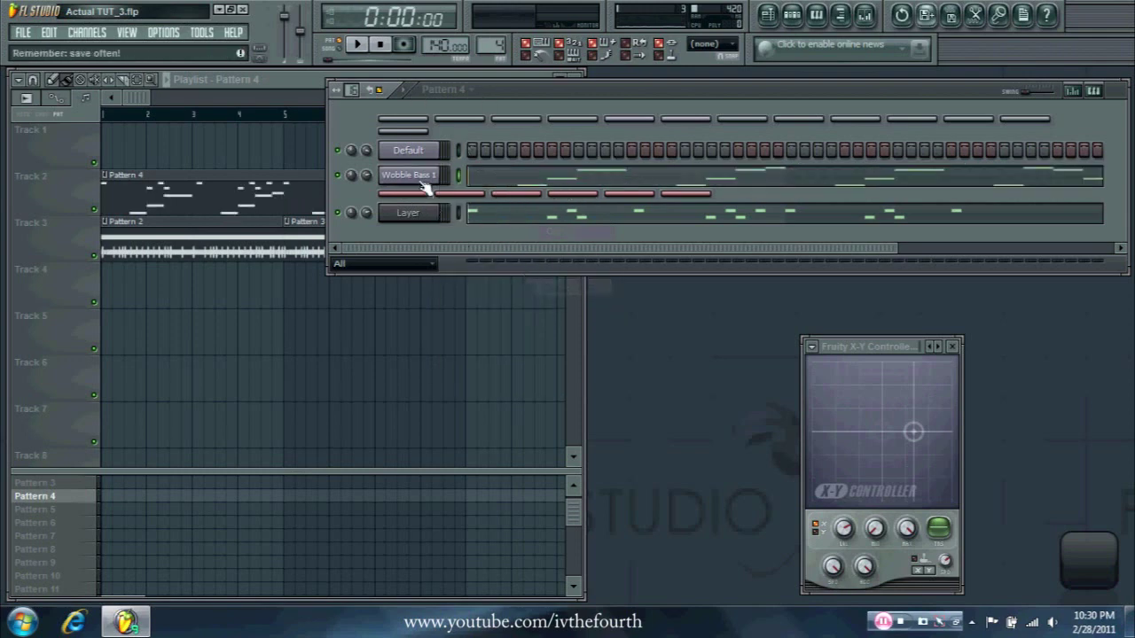
# Step: Play Pattern 4 to hear the wobble bass with the Layer triggers, stop it and switch to song mode
pyautogui.moveTo(619, 92); pyautogui.dragTo(599, 92)
pyautogui.press('space')
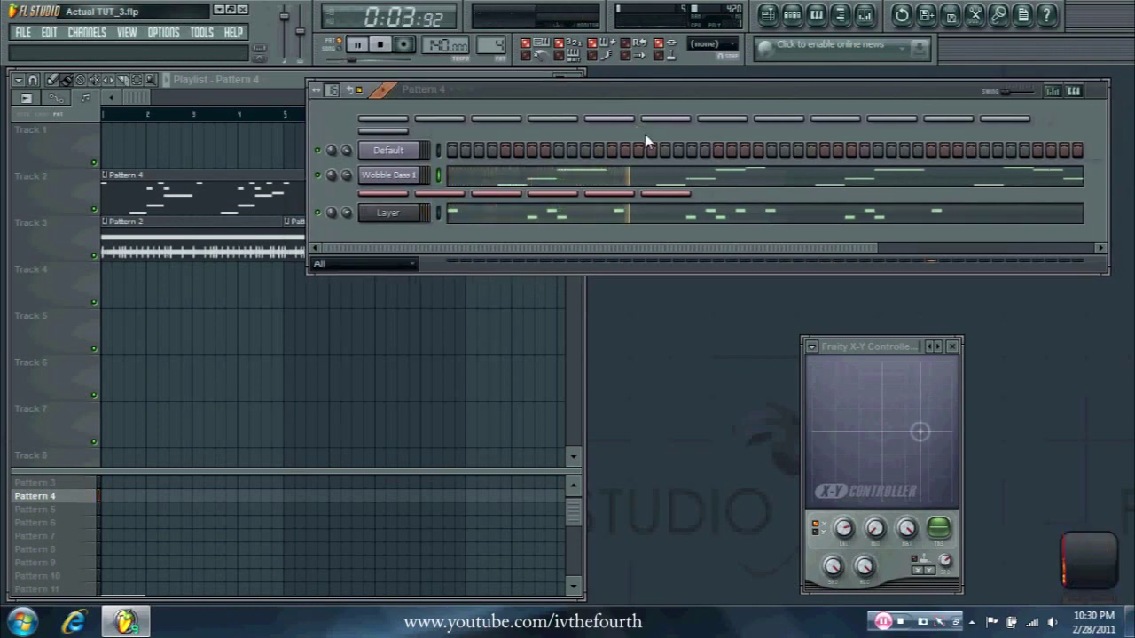
pyautogui.press('space')
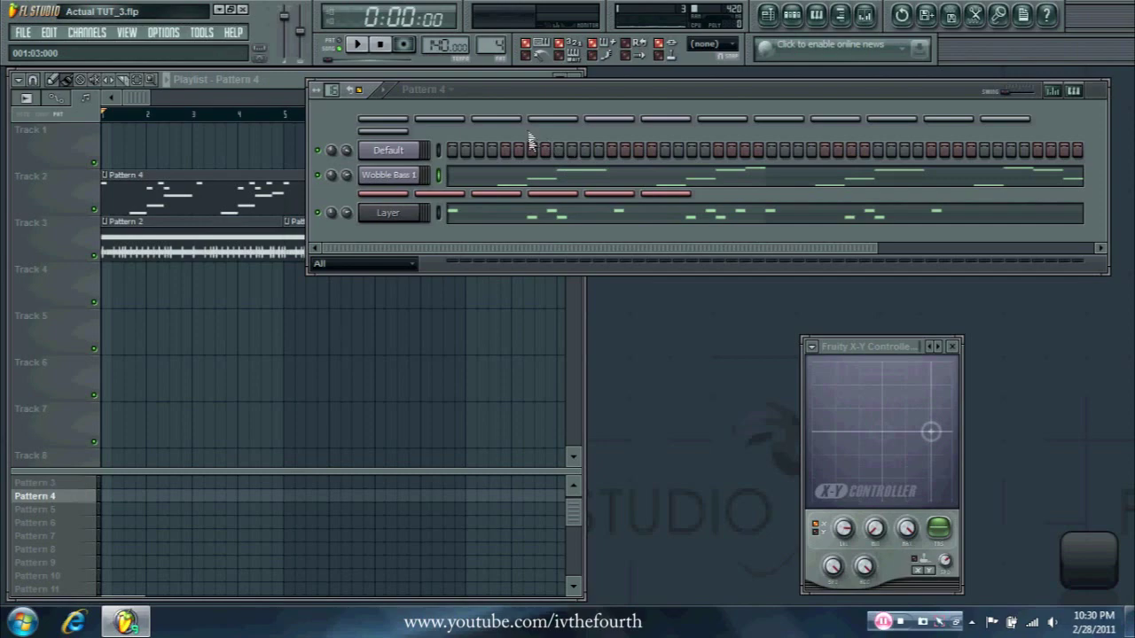
# Step: Reposition the step sequencer, play the song, select the Layer channel and open its channel settings
pyautogui.moveTo(551, 97); pyautogui.dragTo(524, 118)
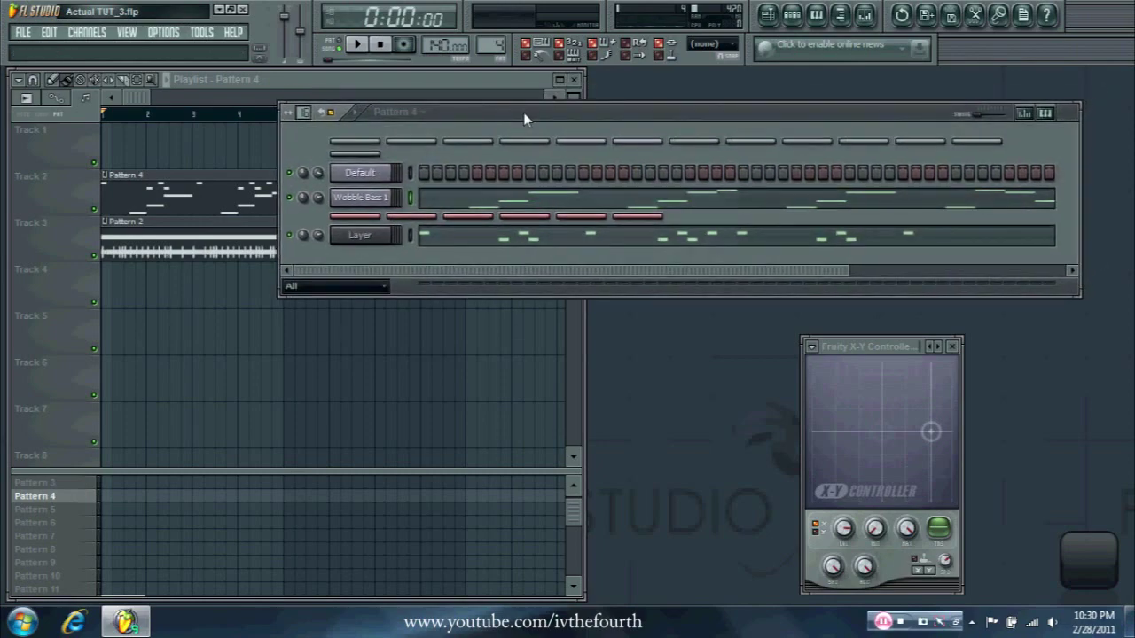
pyautogui.moveTo(523, 118); pyautogui.dragTo(533, 110)
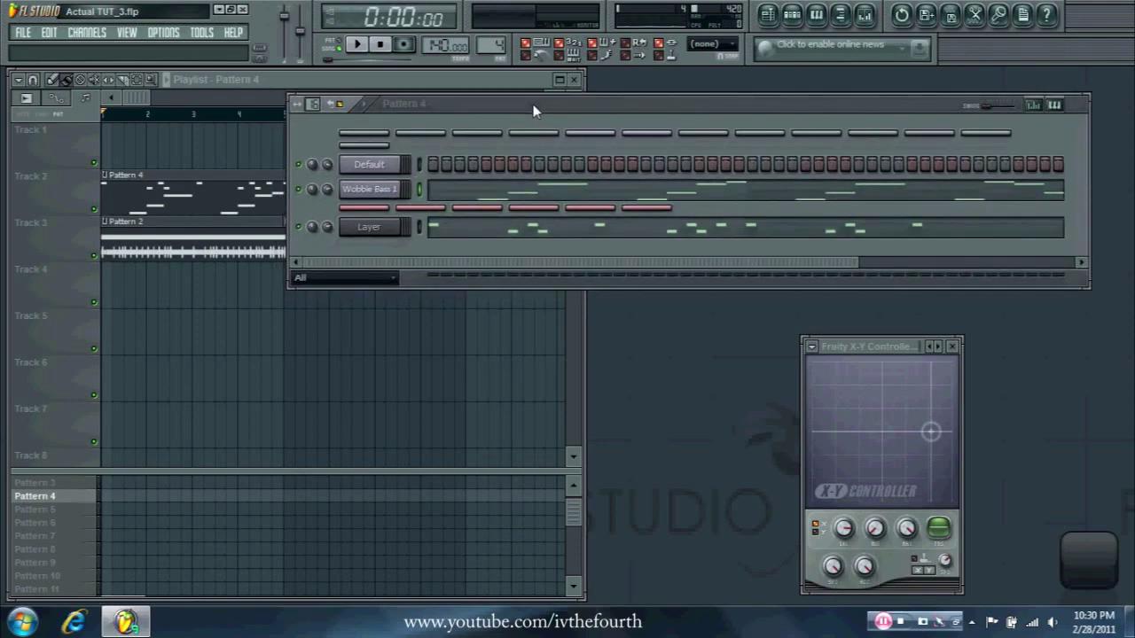
pyautogui.press('space')
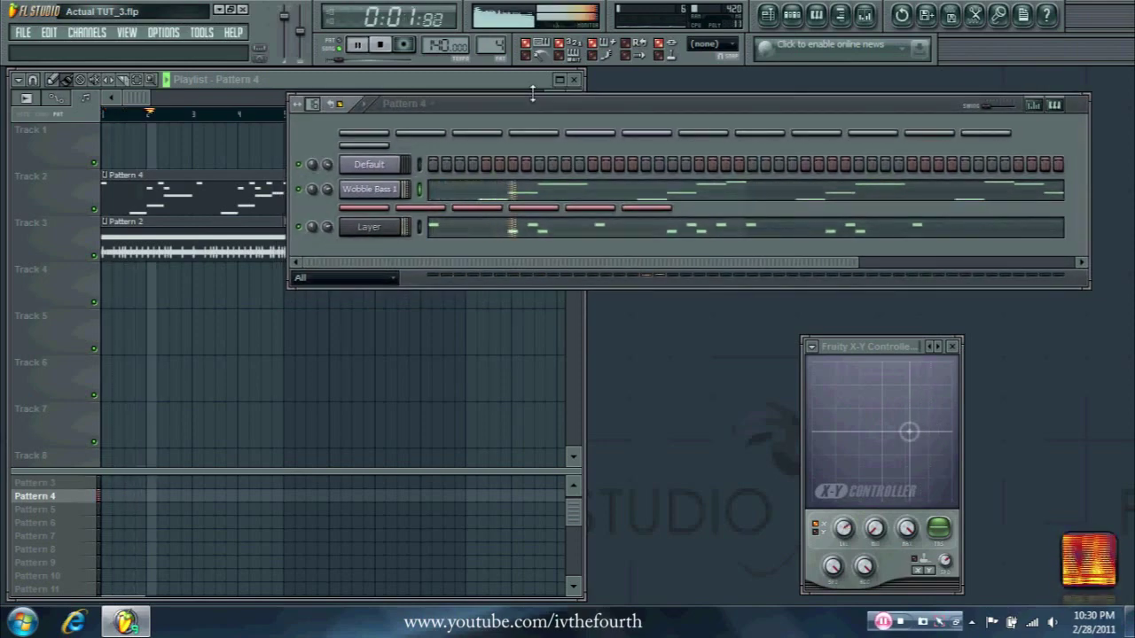
pyautogui.click(419, 228)
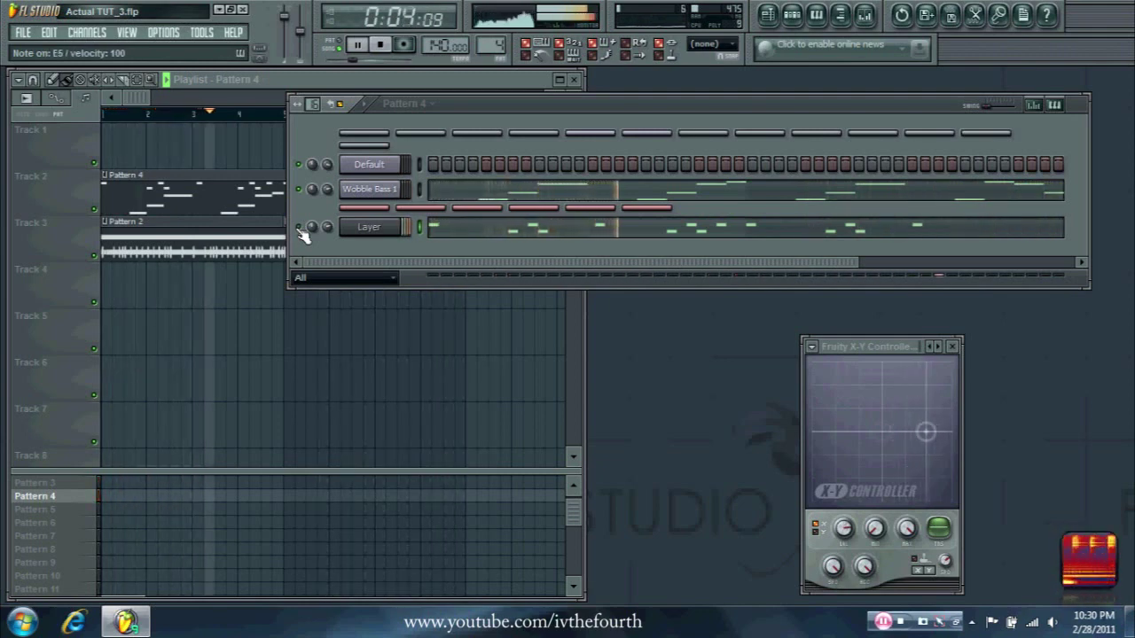
pyautogui.click(369, 227)
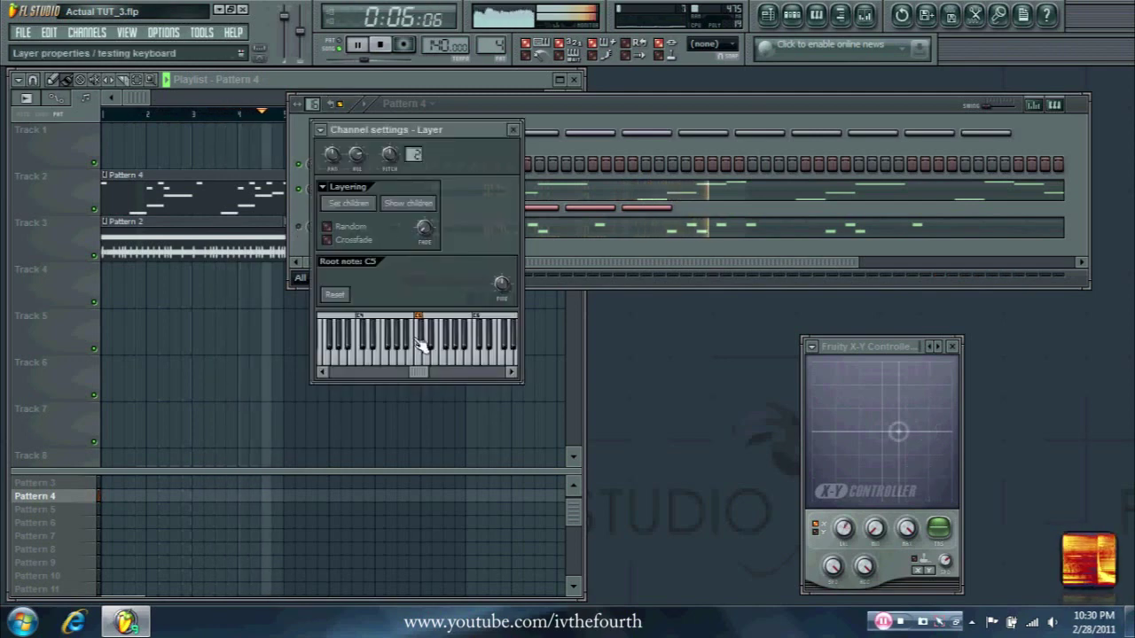